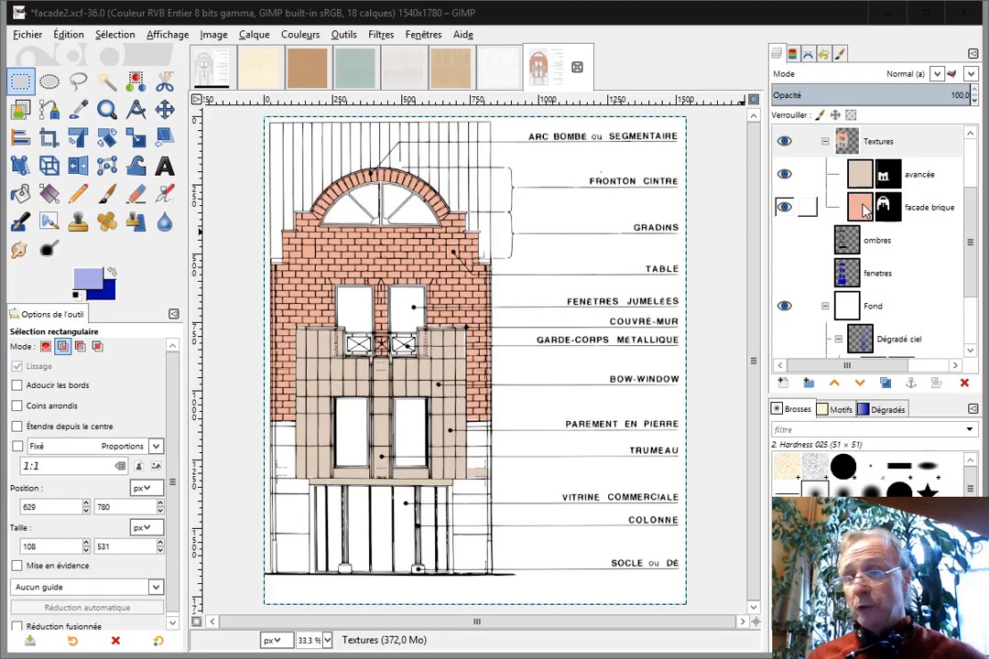
In facade2.xcf, make a rectangular selection about 621 × 545 px around the stone bow window for the avancée layer
{"action": "left_click", "coordinate": [212, 76]}
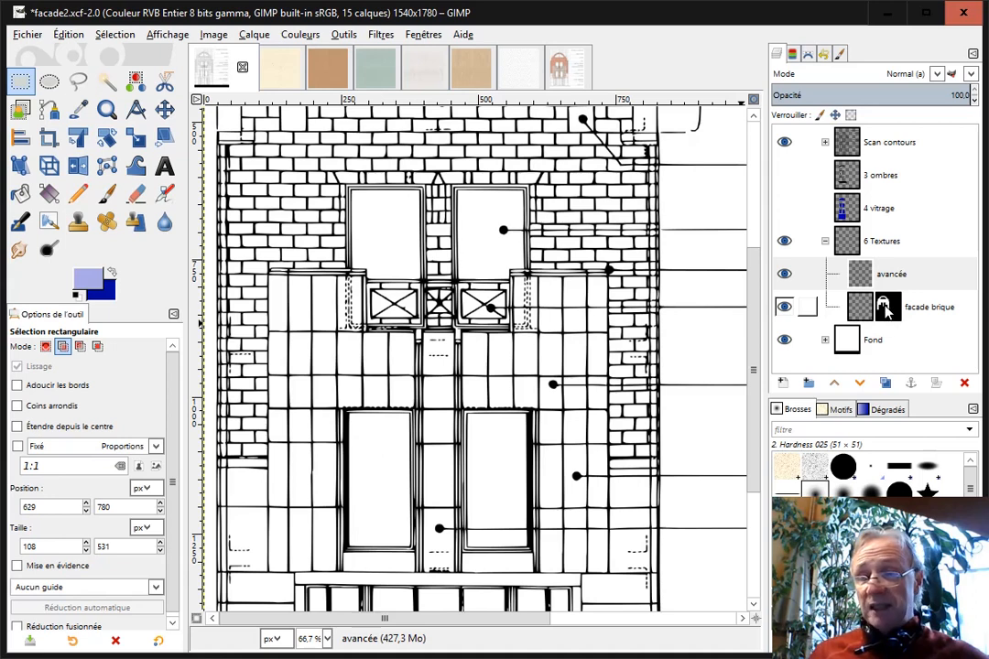
{"action": "left_click", "coordinate": [862, 282]}
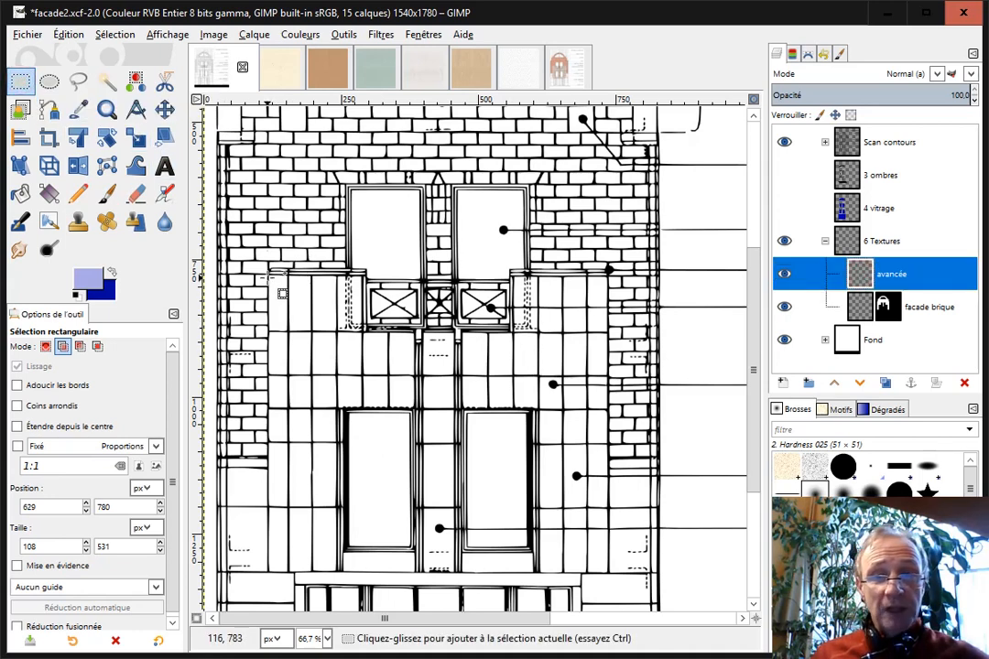
{"action": "left_click_drag", "start_coordinate": [268, 273], "coordinate": [606, 574]}
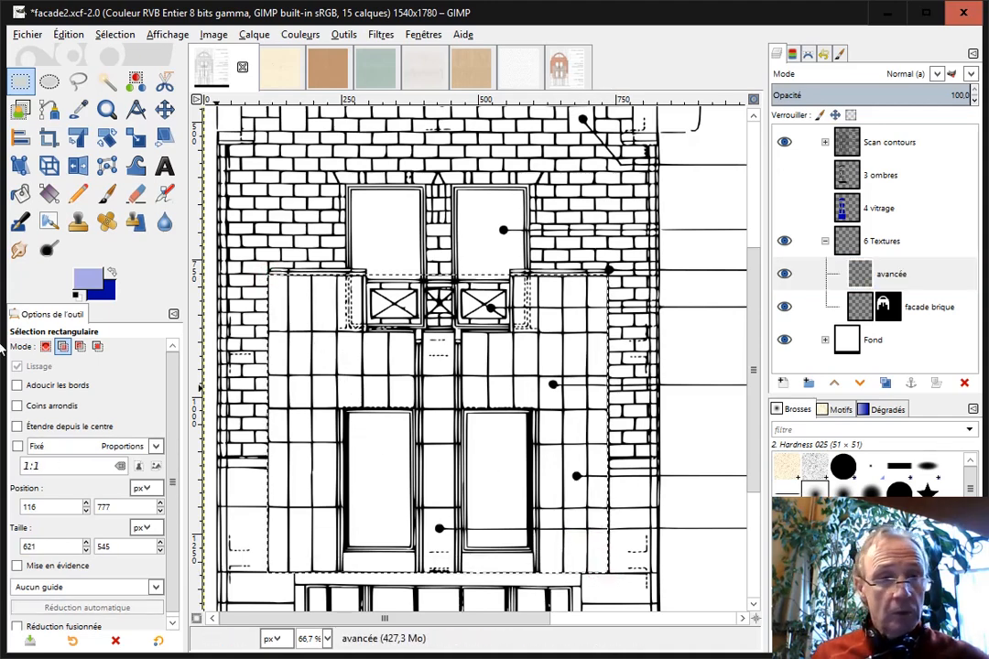
Subtract the balcony railing area, about 265 × 117 px, and the two lower windows, about 130 × 260 px each, from the selection
{"action": "left_click", "coordinate": [79, 347]}
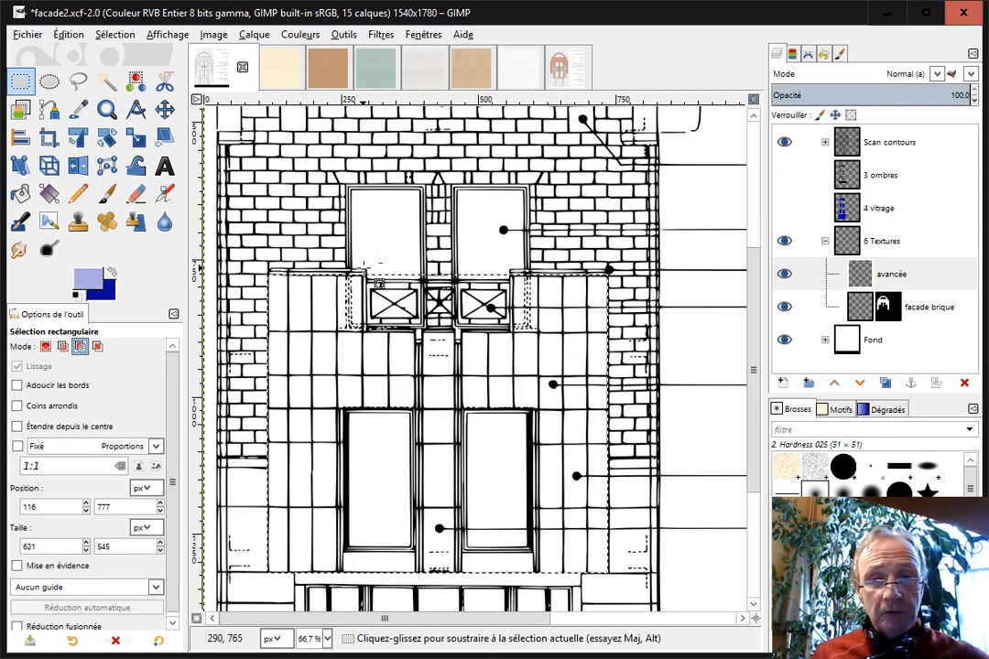
{"action": "left_click_drag", "start_coordinate": [367, 266], "coordinate": [519, 331]}
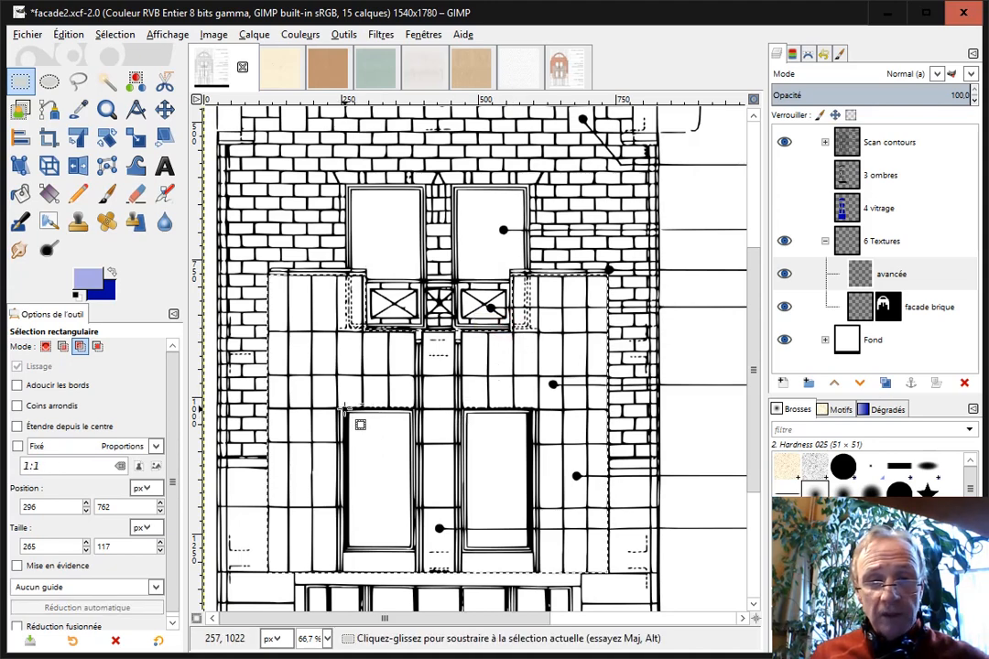
{"action": "left_click_drag", "start_coordinate": [346, 403], "coordinate": [429, 566]}
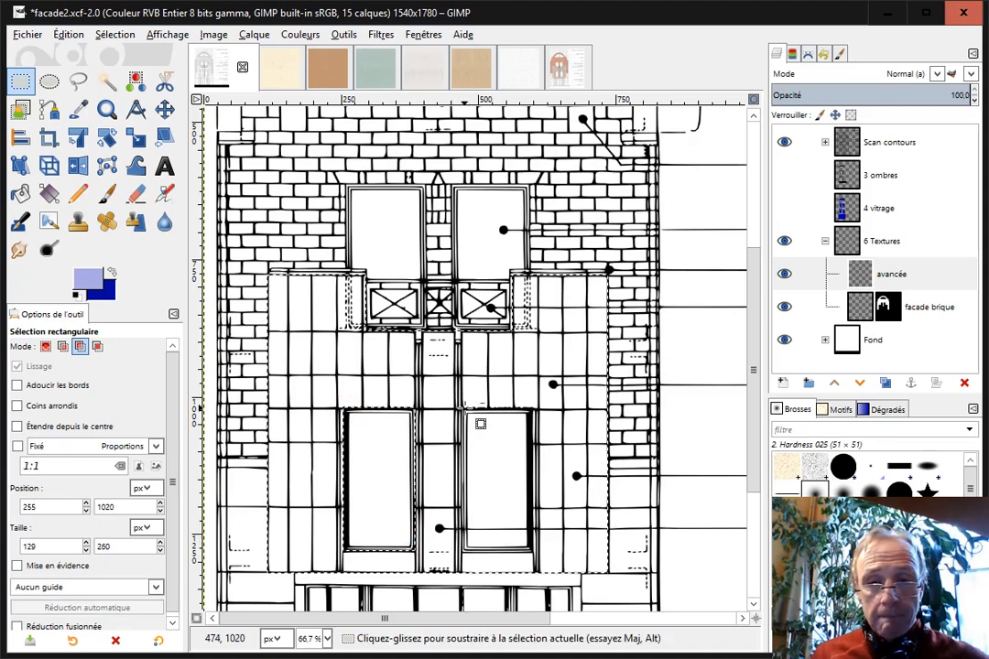
{"action": "left_click_drag", "start_coordinate": [467, 409], "coordinate": [534, 546]}
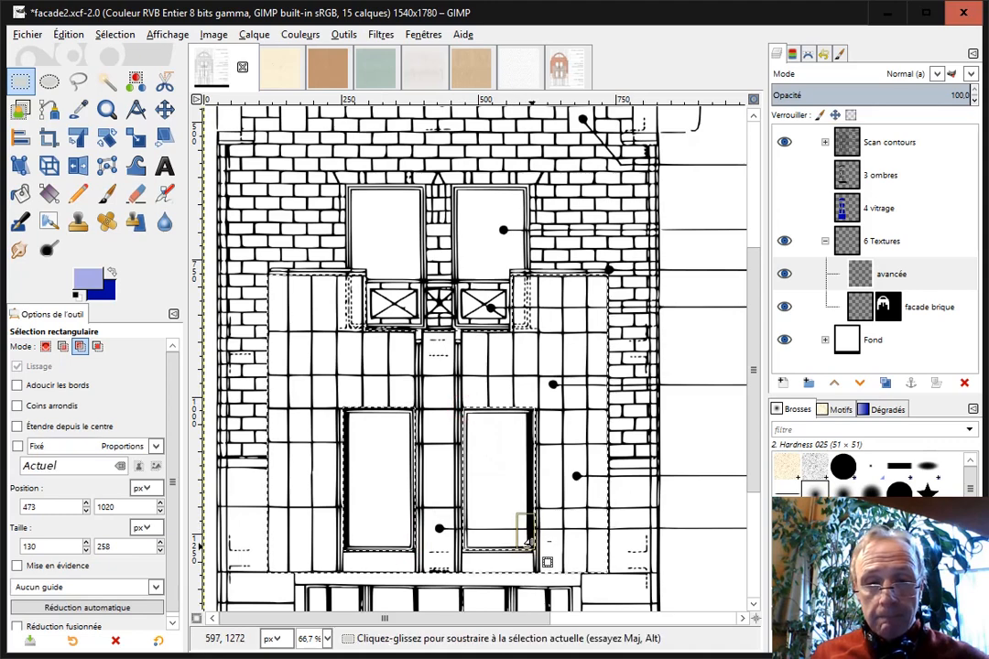
{"action": "key", "text": "Return"}
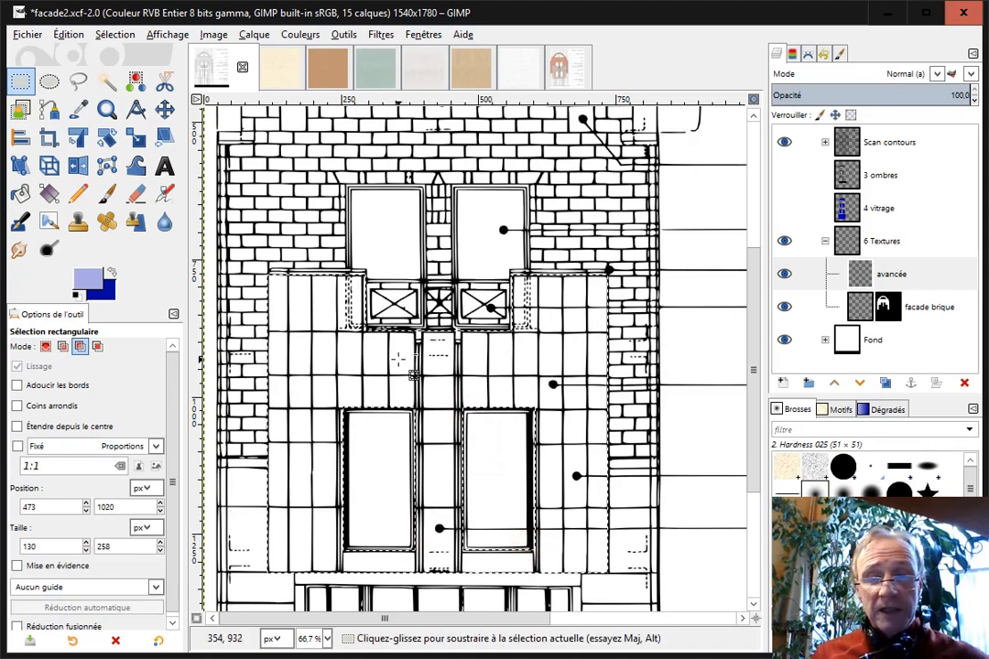
Add a layer mask to the avancée layer, initialised from the selection and not inverted
{"action": "right_click", "coordinate": [867, 286]}
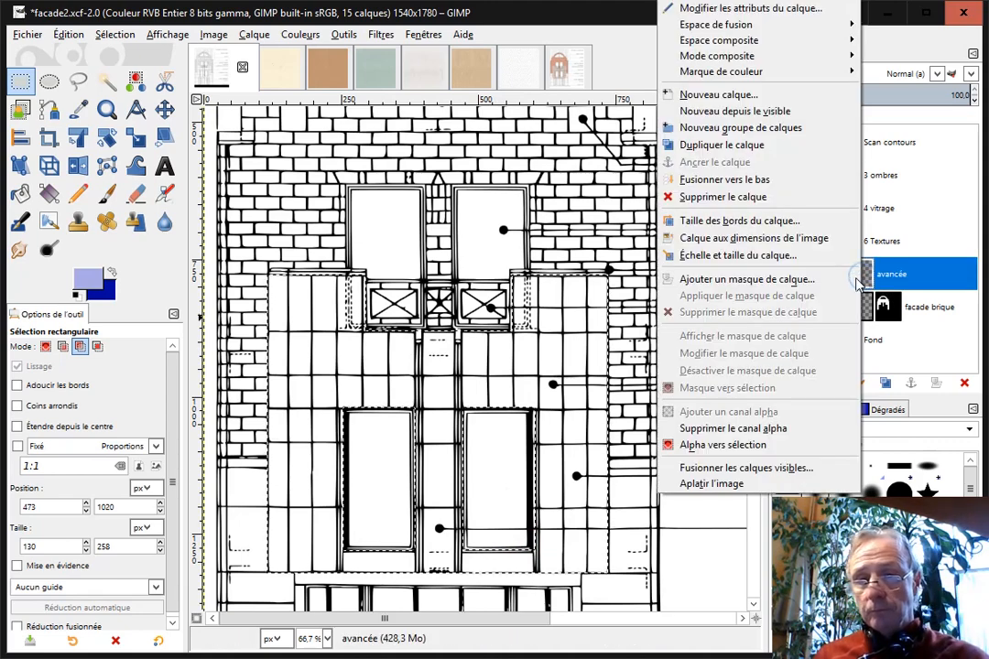
{"action": "left_click", "coordinate": [753, 285]}
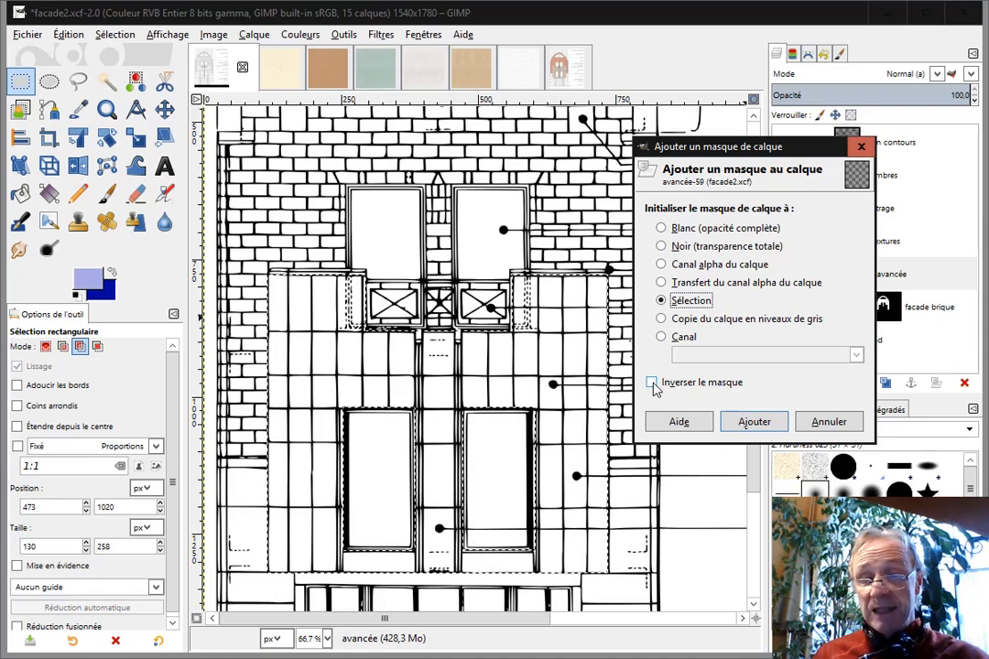
{"action": "left_click", "coordinate": [755, 423]}
Clear the selection and bucket-fill the avancée layer with the grey foreground colour bfbfbf
{"action": "key", "text": "shift+b"}
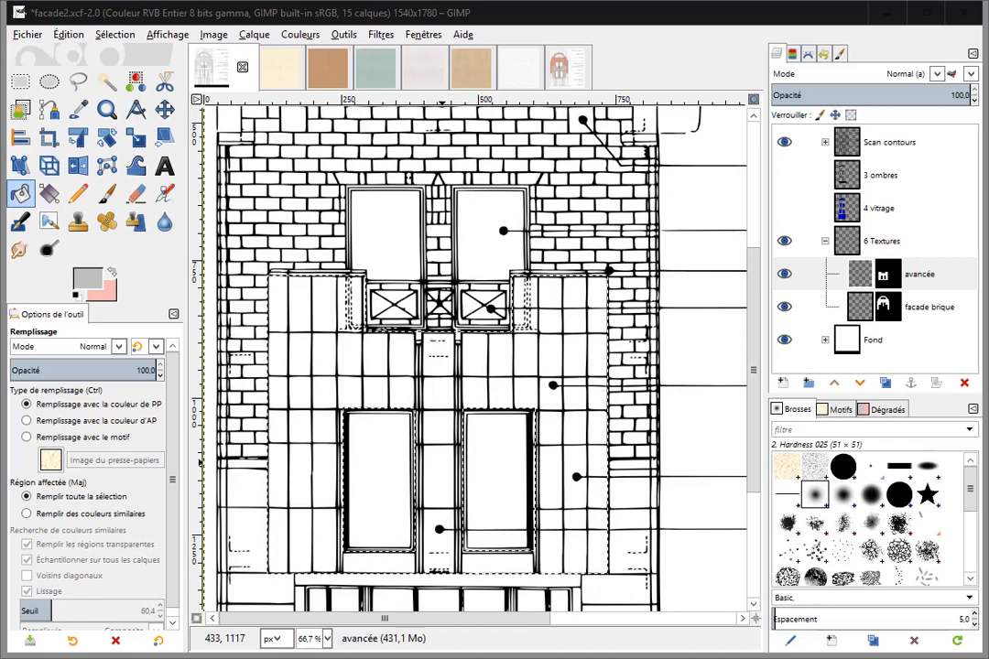
{"action": "left_click", "coordinate": [108, 35]}
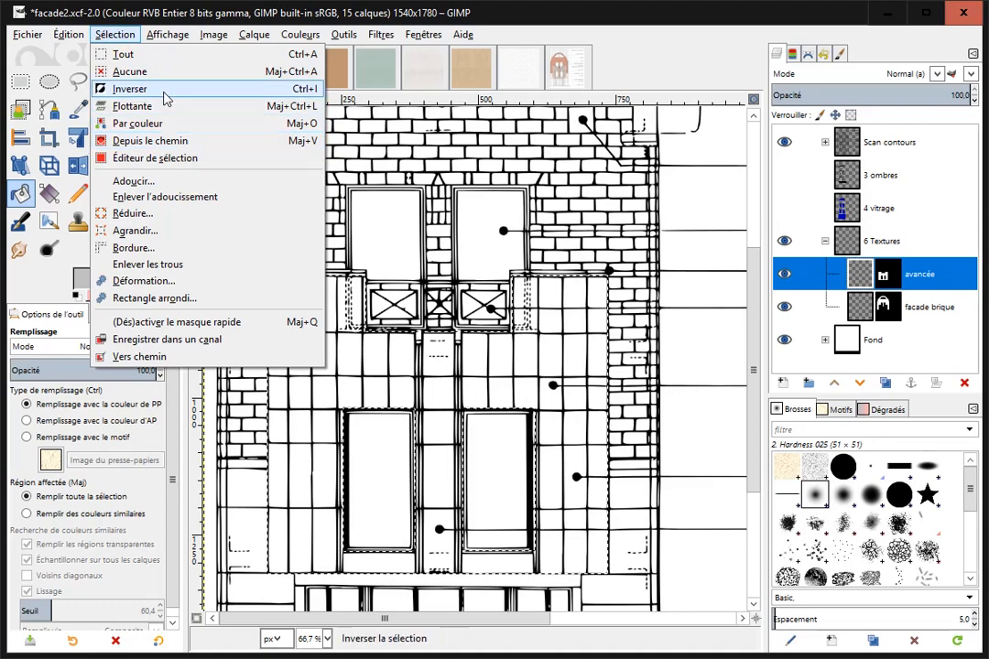
{"action": "left_click", "coordinate": [166, 77]}
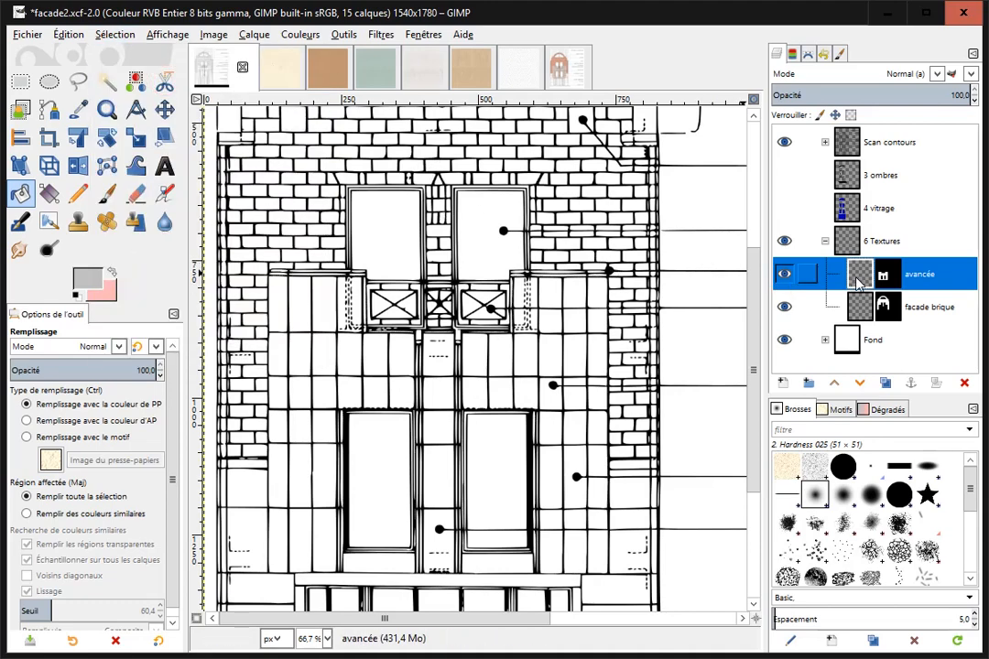
{"action": "left_click", "coordinate": [87, 277]}
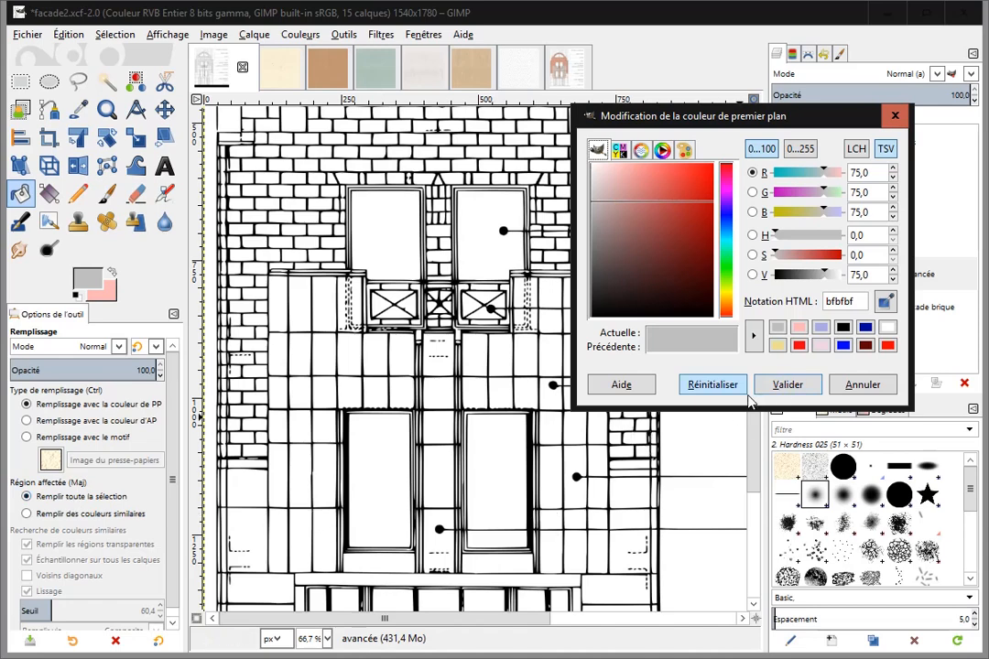
{"action": "left_click", "coordinate": [863, 388]}
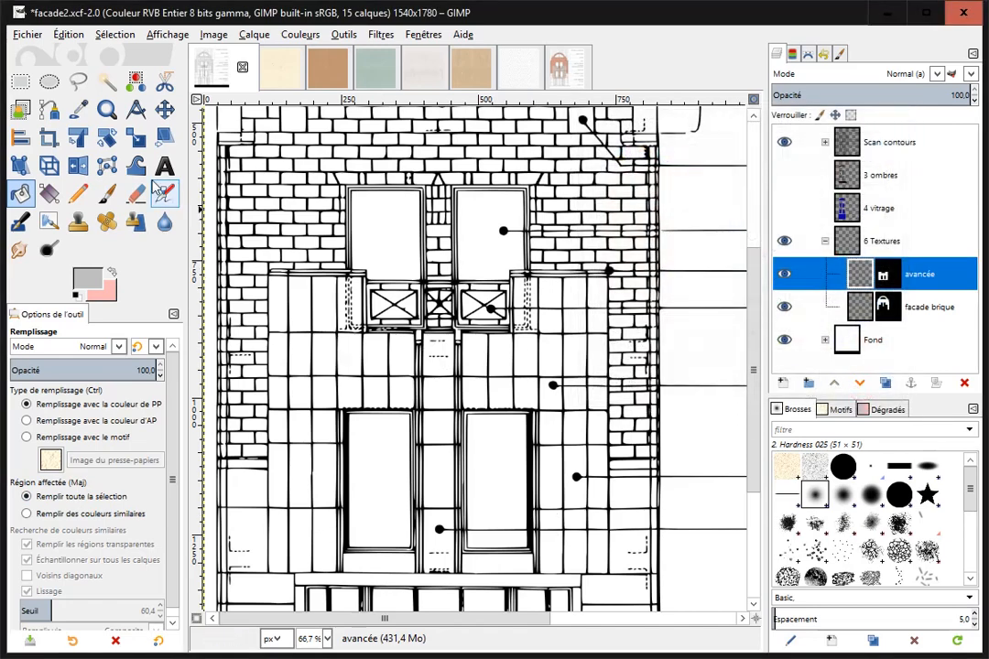
{"action": "left_click", "coordinate": [301, 307]}
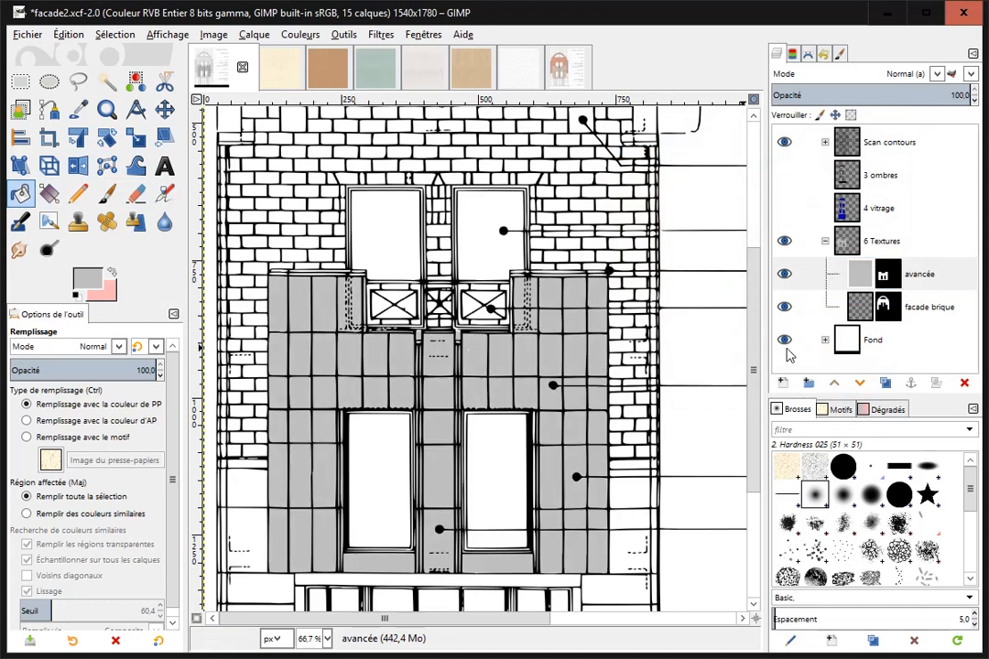
Swap the foreground and background colours and bucket-fill the facade brique layer with pink
{"action": "left_click", "coordinate": [858, 312]}
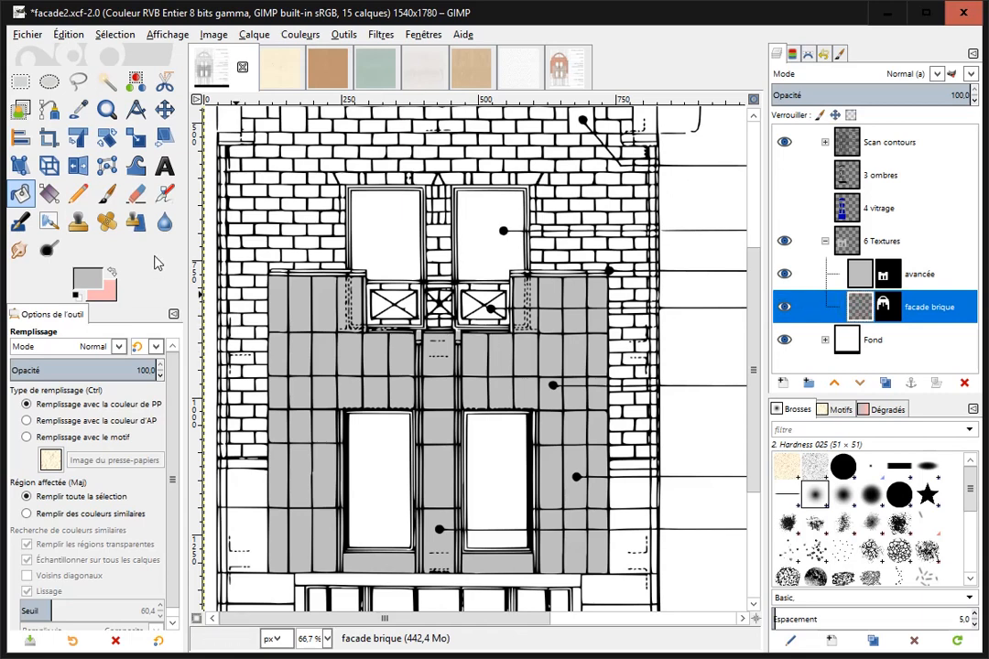
{"action": "left_click", "coordinate": [113, 275]}
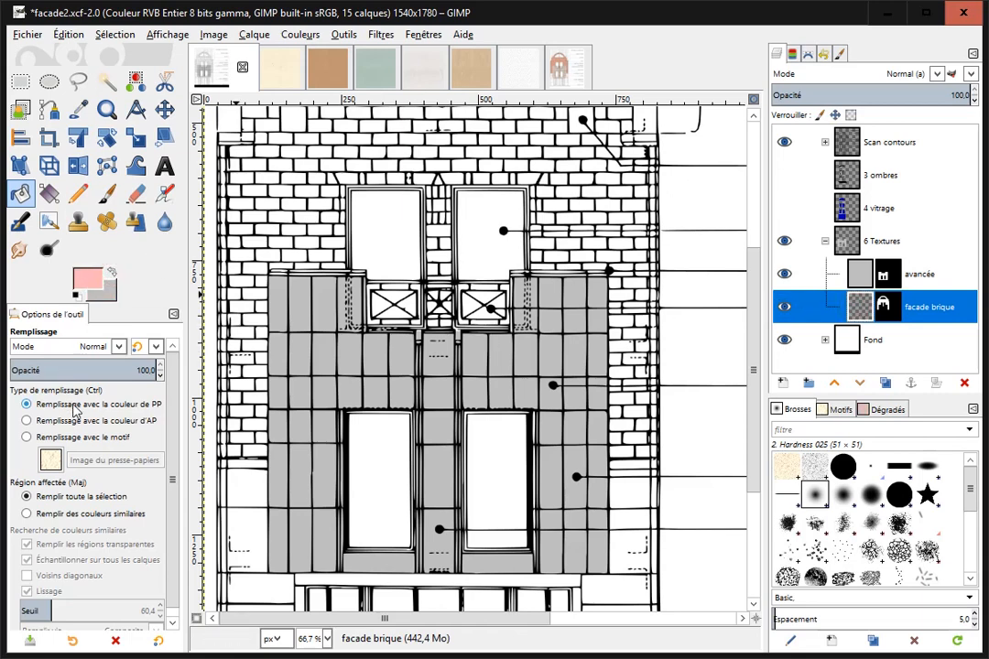
{"action": "left_click", "coordinate": [315, 211]}
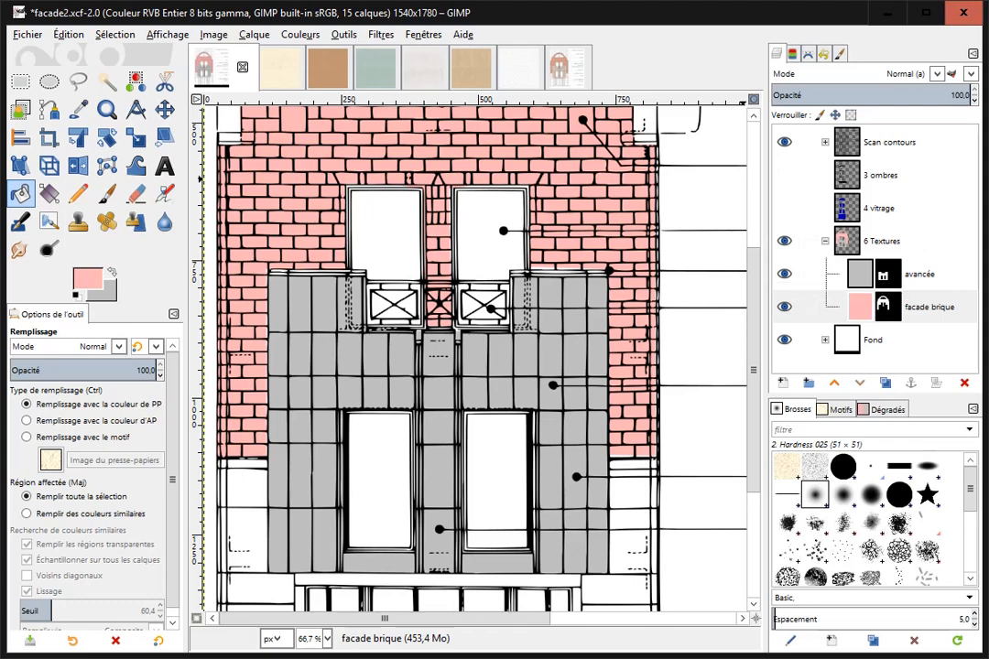
Switch to Chrome and examine the Spiral Blog article comparing repeated seamless and non-seamless textures
{"action": "key", "text": "alt+Tab"}
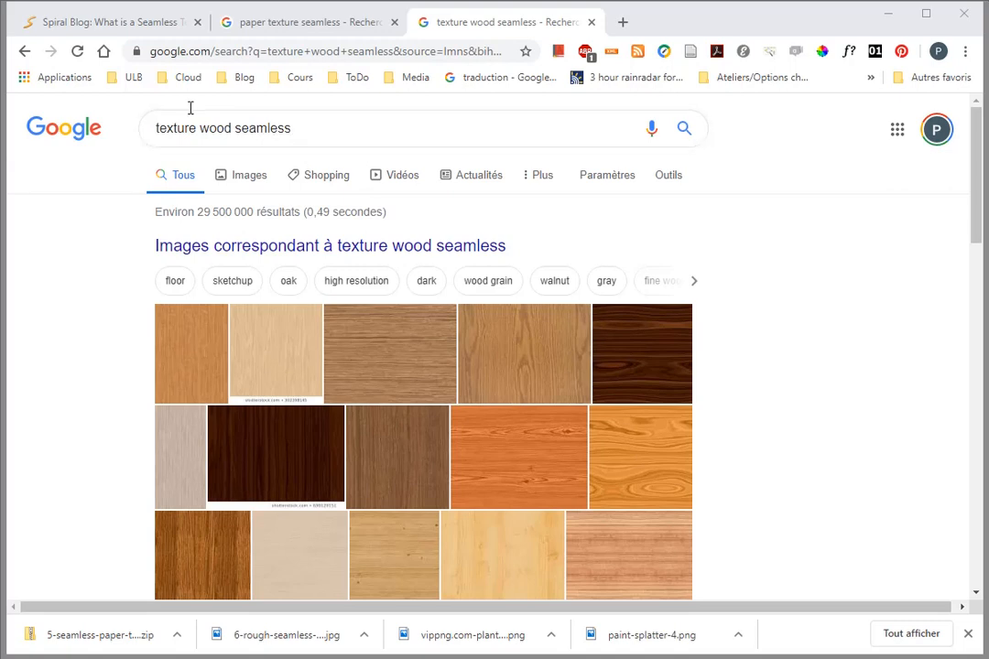
{"action": "left_click_drag", "start_coordinate": [156, 128], "coordinate": [291, 135]}
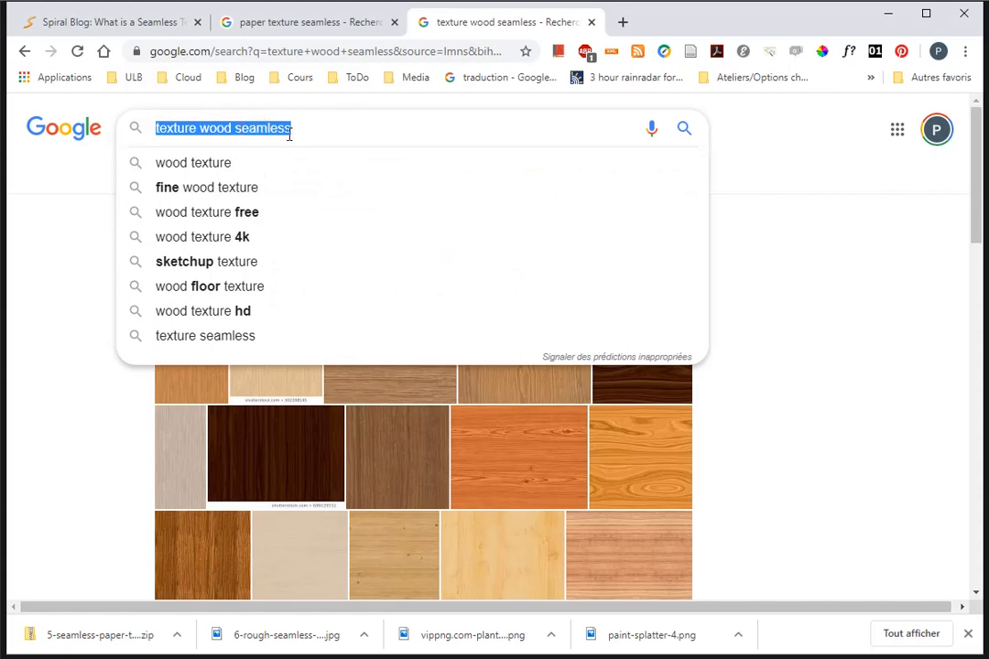
{"action": "left_click", "coordinate": [103, 28]}
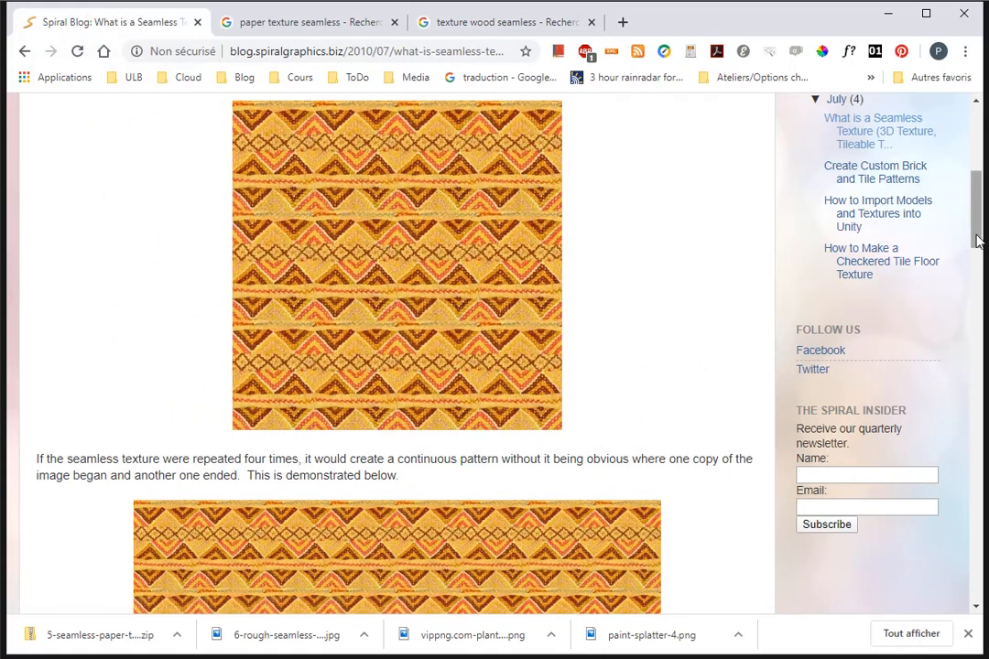
{"action": "left_click_drag", "start_coordinate": [977, 241], "coordinate": [976, 300]}
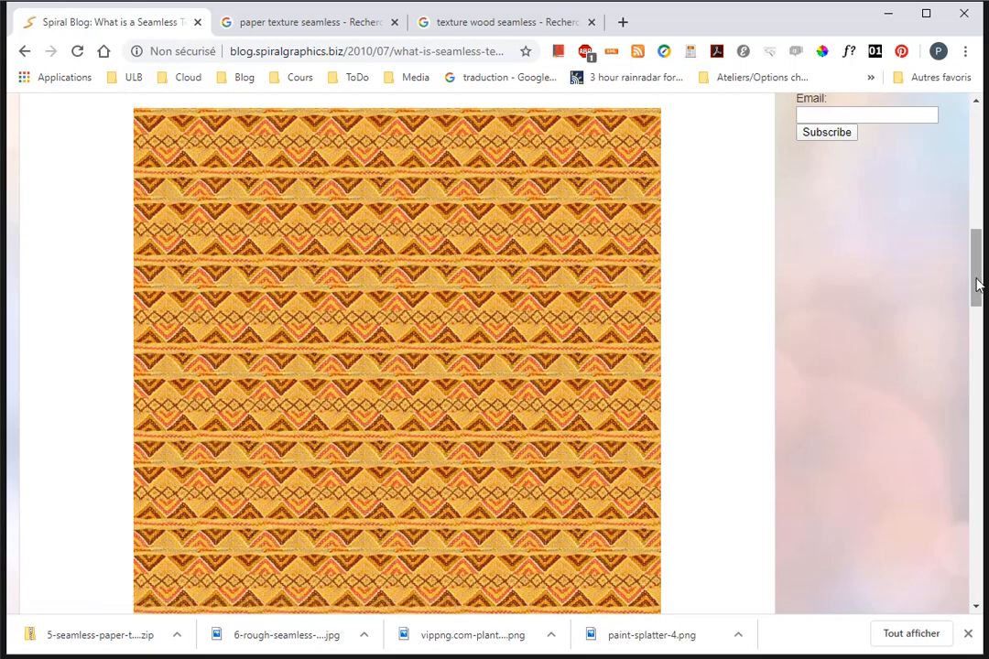
{"action": "left_click_drag", "start_coordinate": [975, 276], "coordinate": [971, 370]}
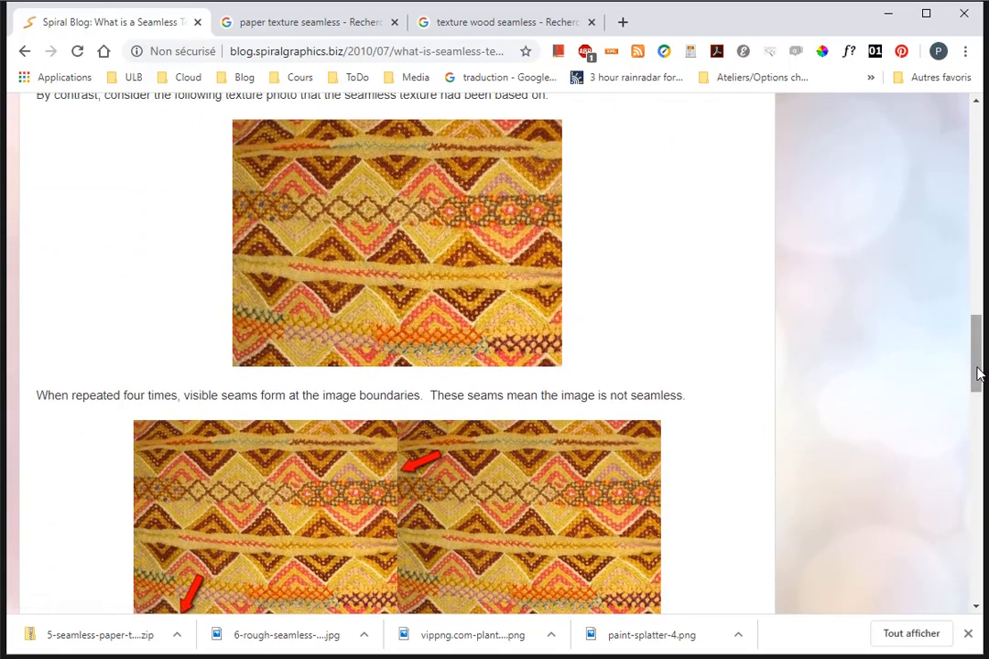
{"action": "left_click_drag", "start_coordinate": [976, 373], "coordinate": [971, 415]}
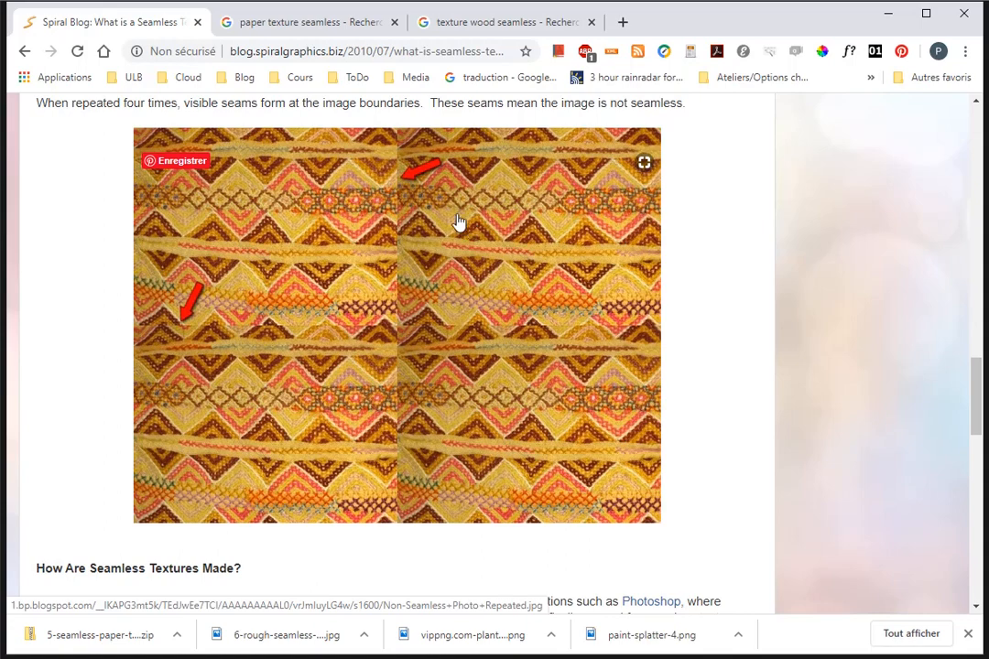
Show the image results for "paper texture seamless", filtered to Grandes images and Réutilisation autorisée sans but commercial
{"action": "left_click", "coordinate": [310, 26]}
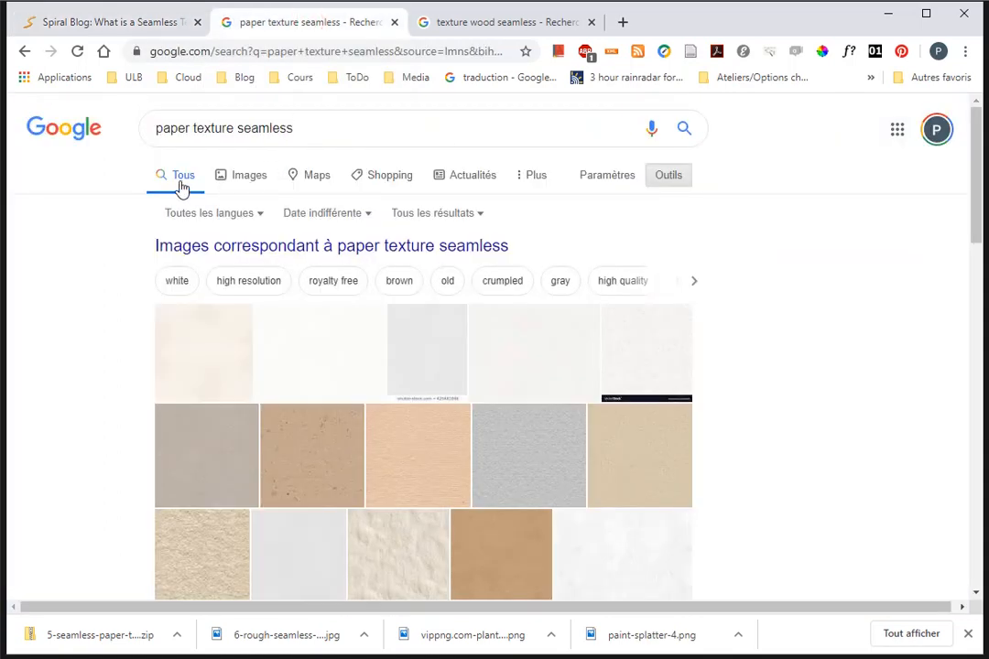
{"action": "left_click", "coordinate": [247, 182]}
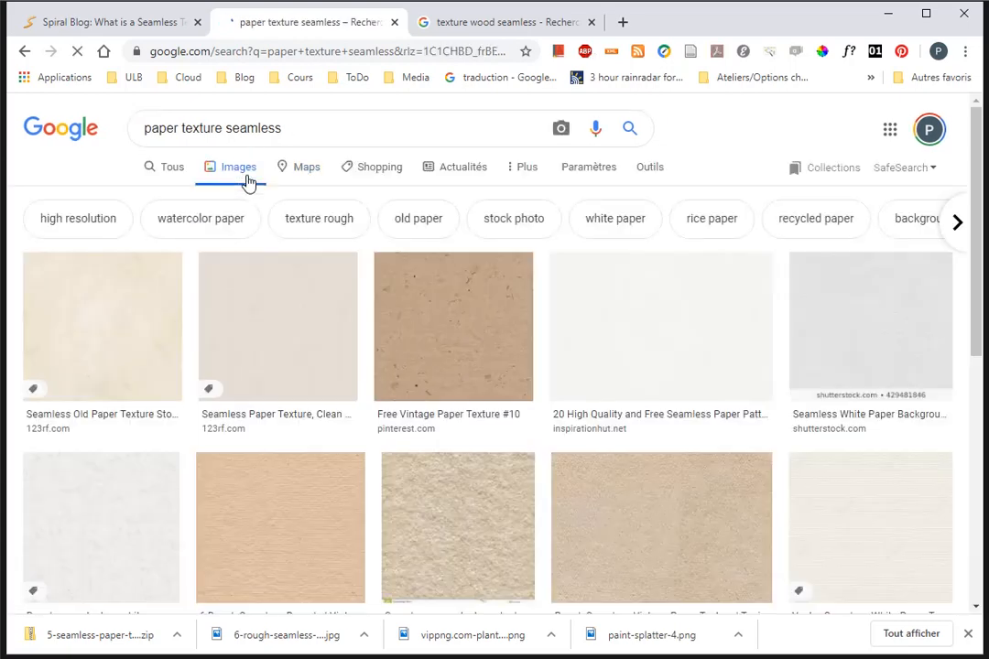
{"action": "left_click", "coordinate": [651, 173]}
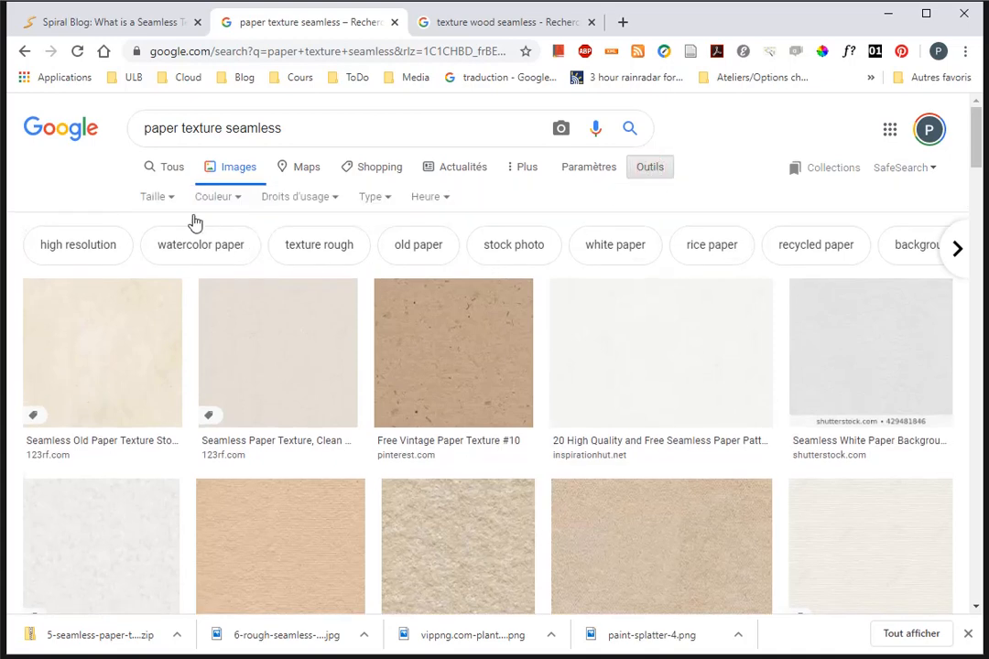
{"action": "left_click", "coordinate": [172, 200]}
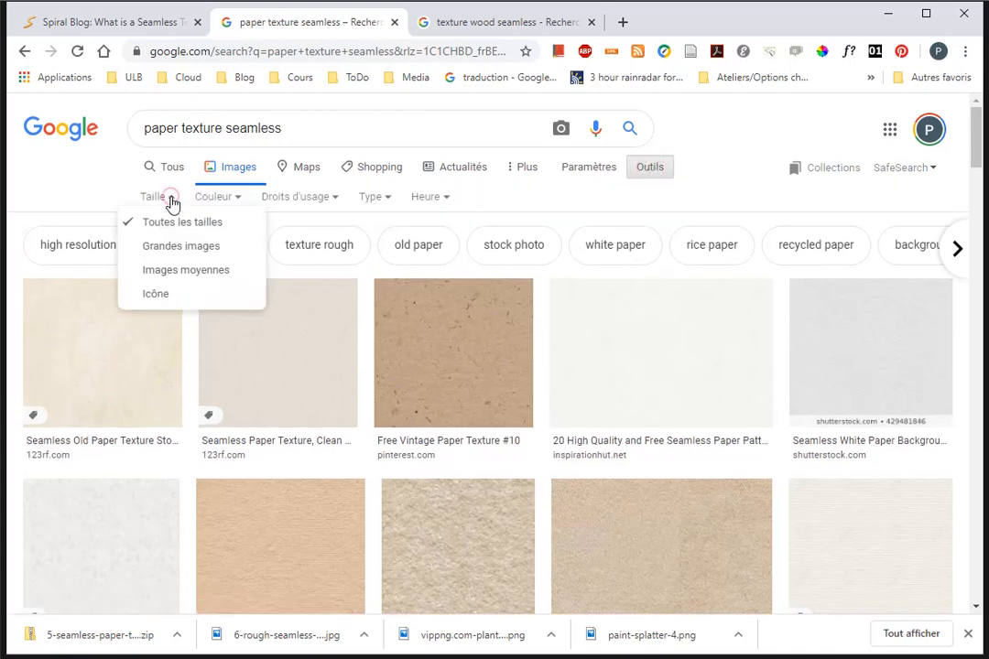
{"action": "left_click", "coordinate": [177, 249]}
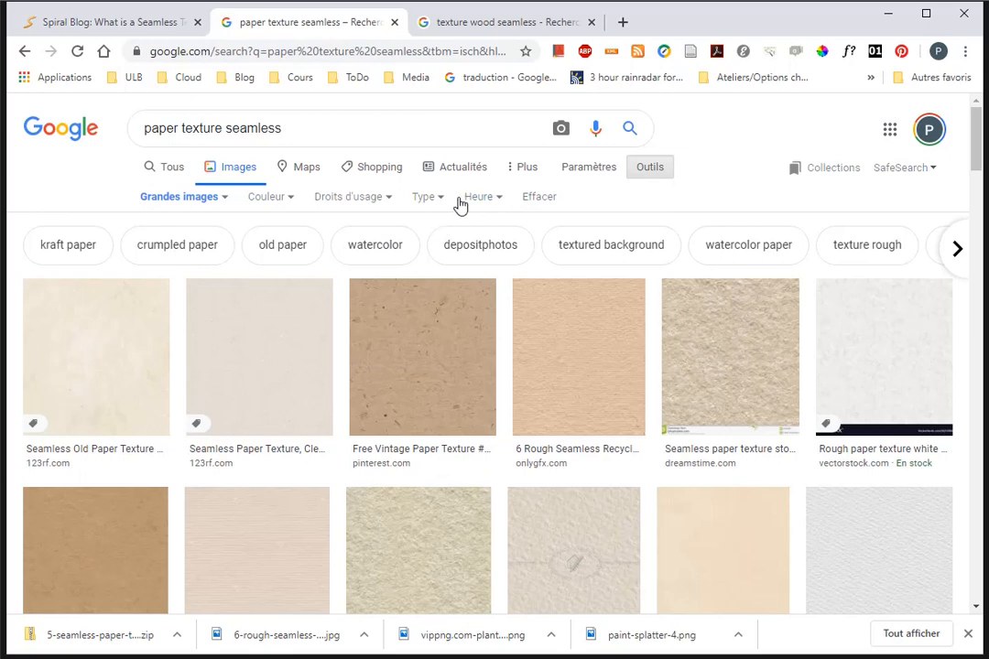
{"action": "left_click", "coordinate": [386, 199]}
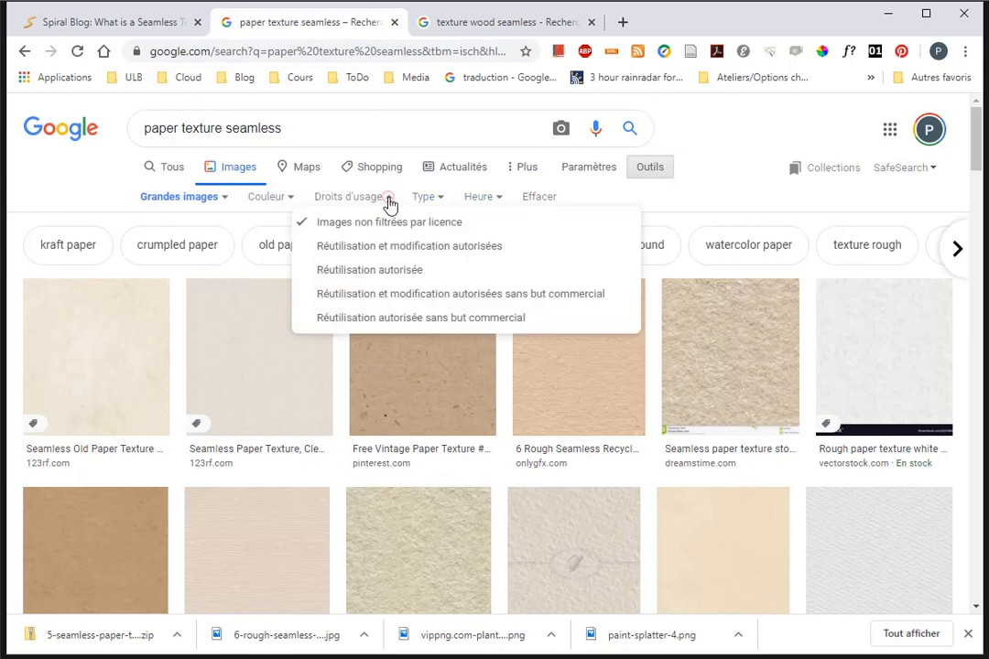
{"action": "left_click", "coordinate": [394, 321]}
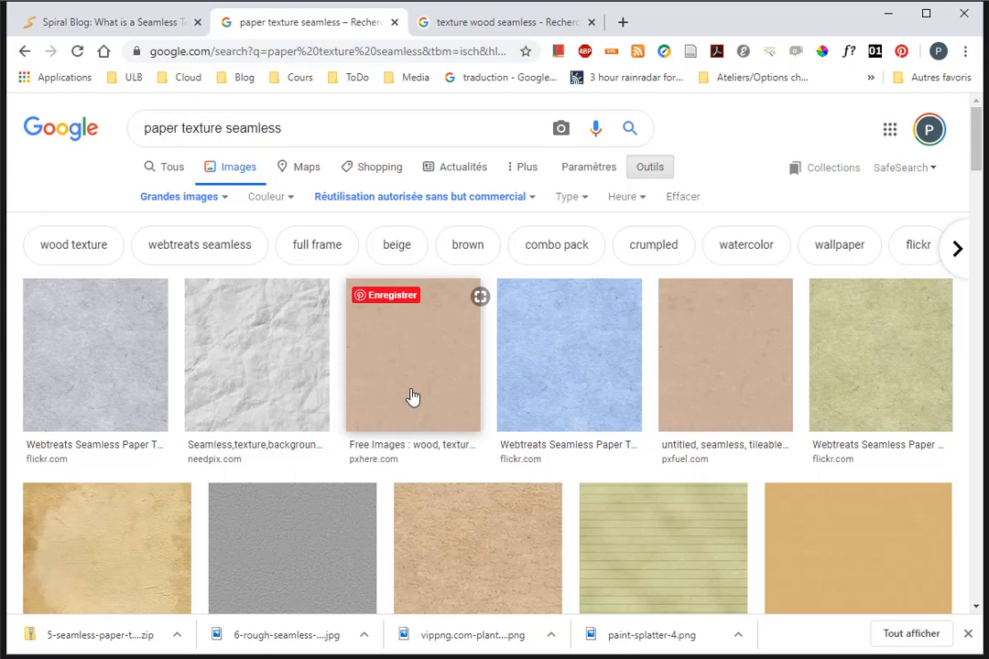
Return to GIMP and copy the cream paper texture 5_1024.jpg to the clipboard
{"action": "left_click", "coordinate": [144, 658]}
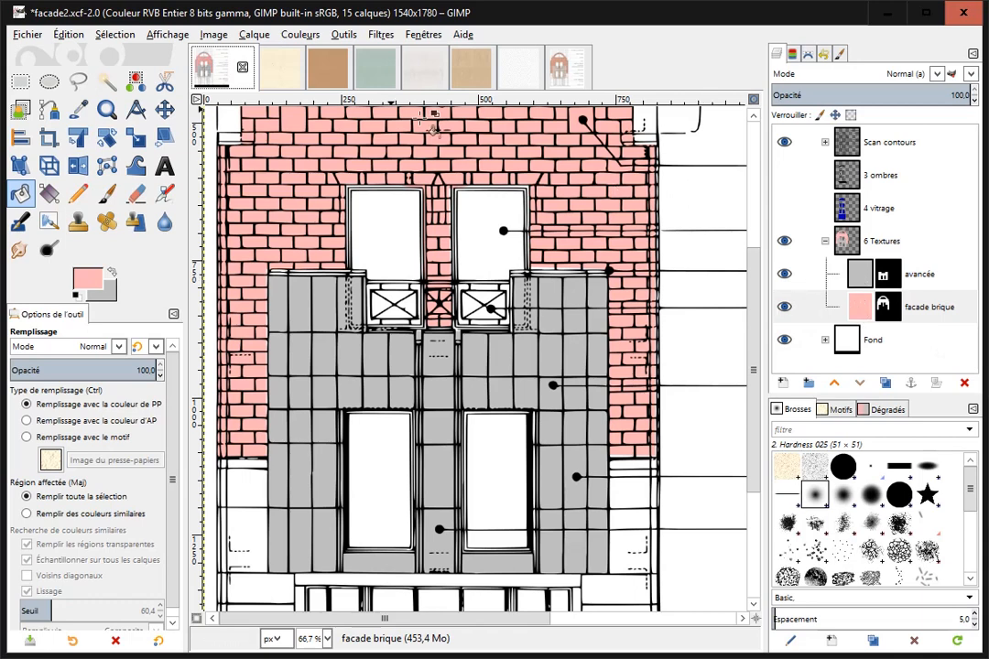
{"action": "left_click", "coordinate": [275, 73]}
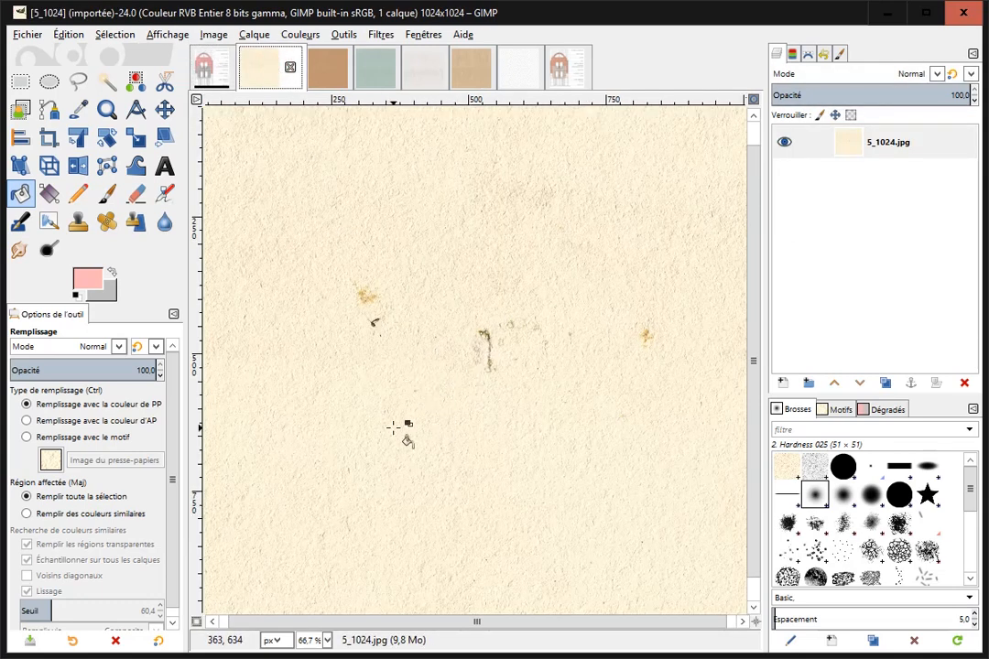
{"action": "left_click", "coordinate": [69, 39]}
{"action": "left_click", "coordinate": [97, 149]}
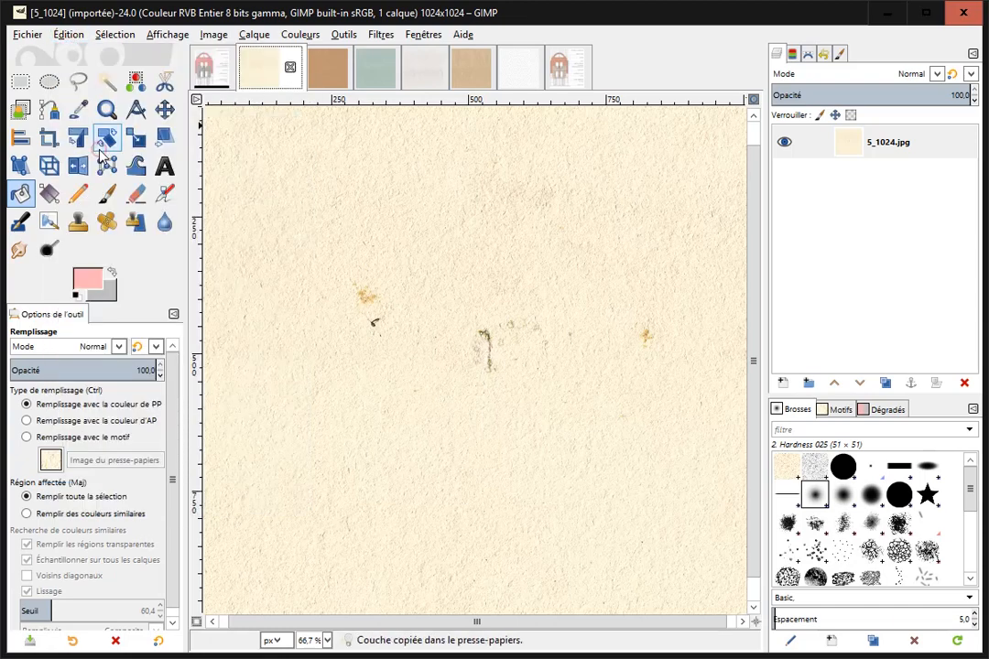
In the facade2.xcf drawing, set Bucket Fill to use the clipboard image as pattern and fill the avancée layer with the cream paper texture
{"action": "left_click", "coordinate": [207, 73]}
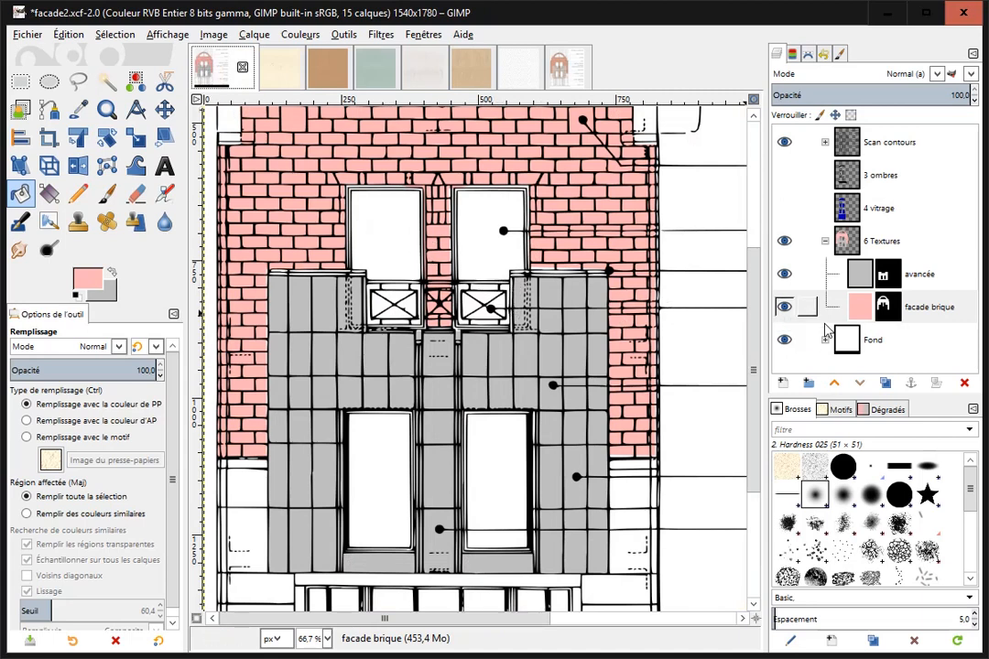
{"action": "left_click", "coordinate": [860, 279]}
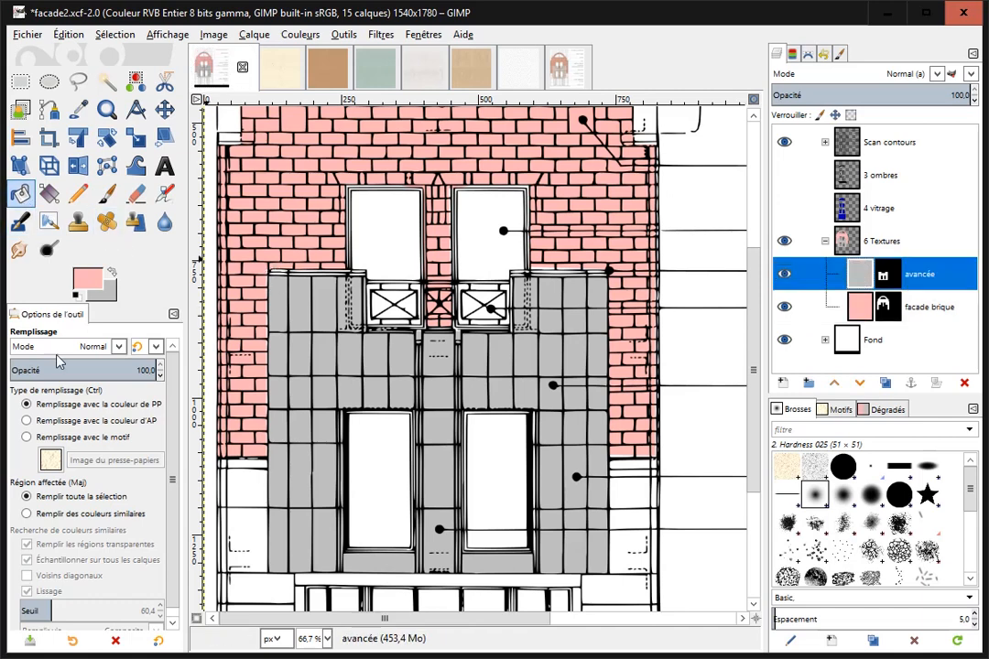
{"action": "left_click", "coordinate": [27, 438]}
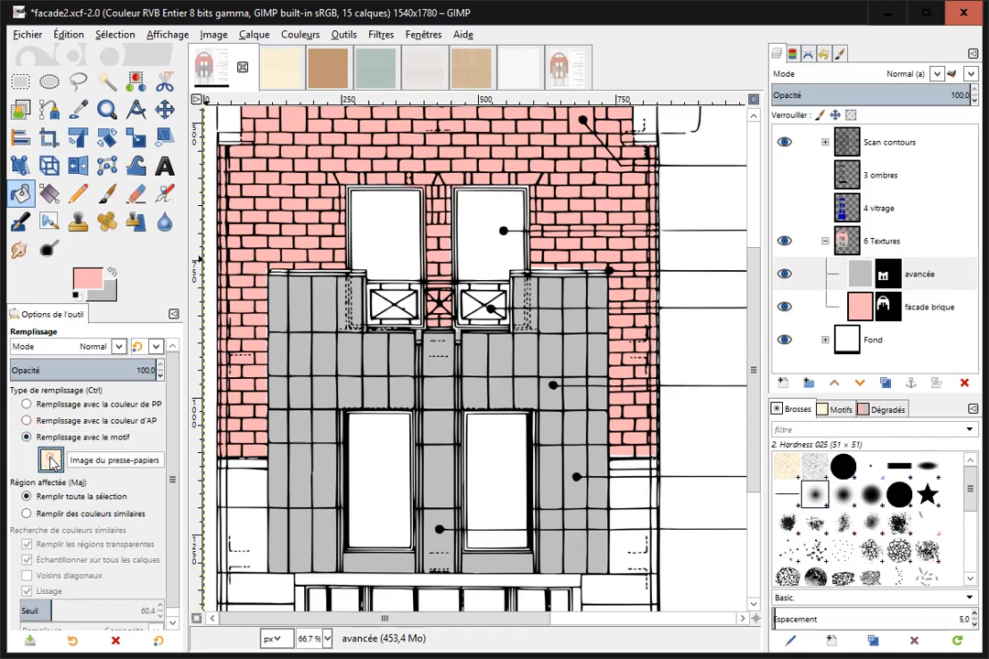
{"action": "left_click", "coordinate": [51, 460]}
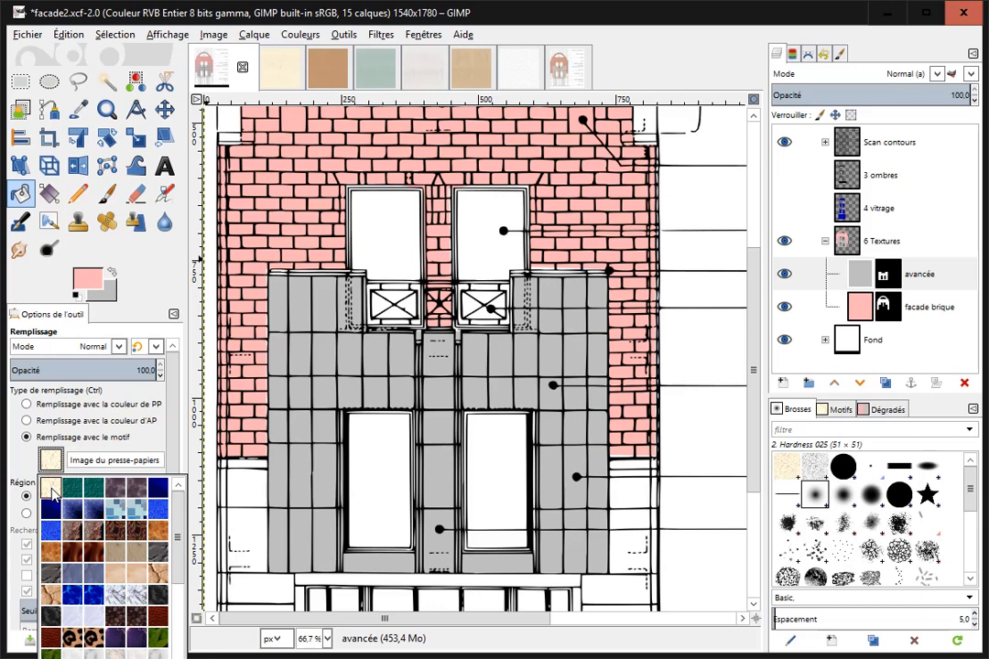
{"action": "left_click", "coordinate": [43, 395]}
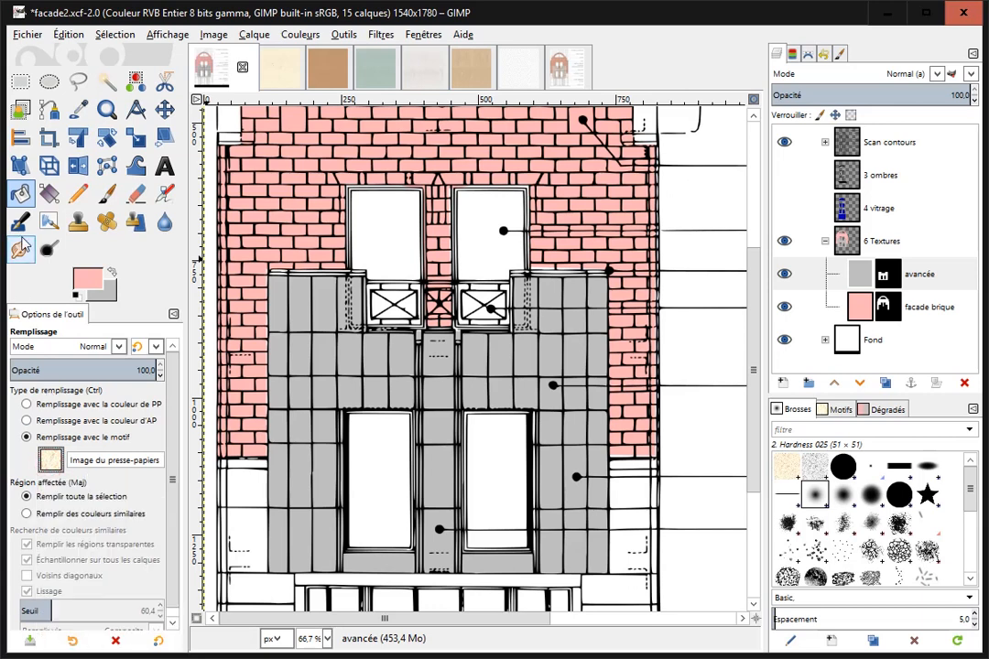
{"action": "left_click", "coordinate": [367, 357]}
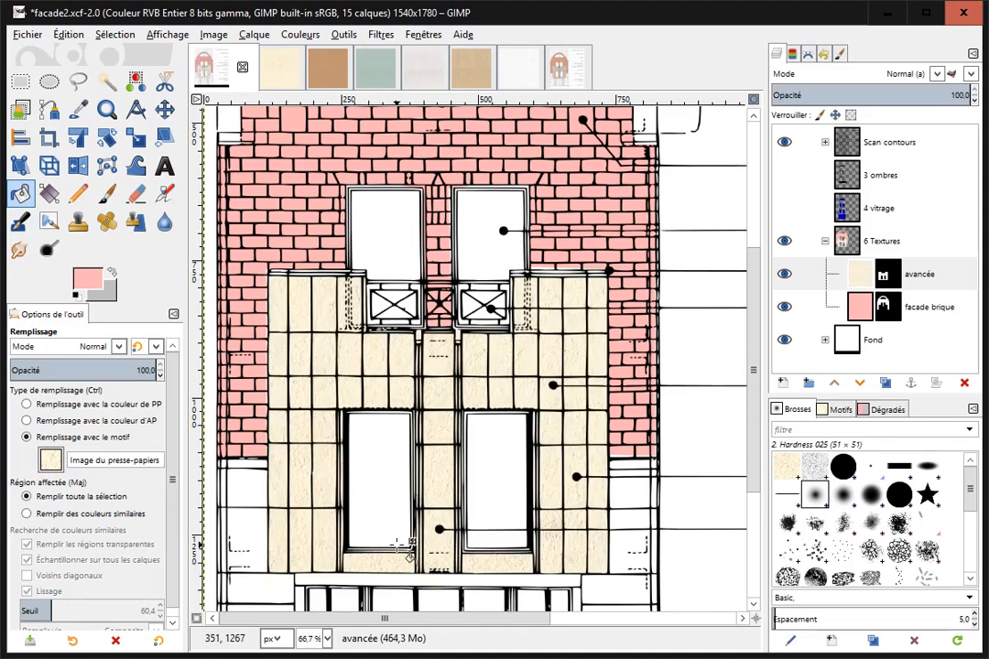
Copy the brown paper texture 1_1024.jpg to the clipboard
{"action": "left_click", "coordinate": [863, 312]}
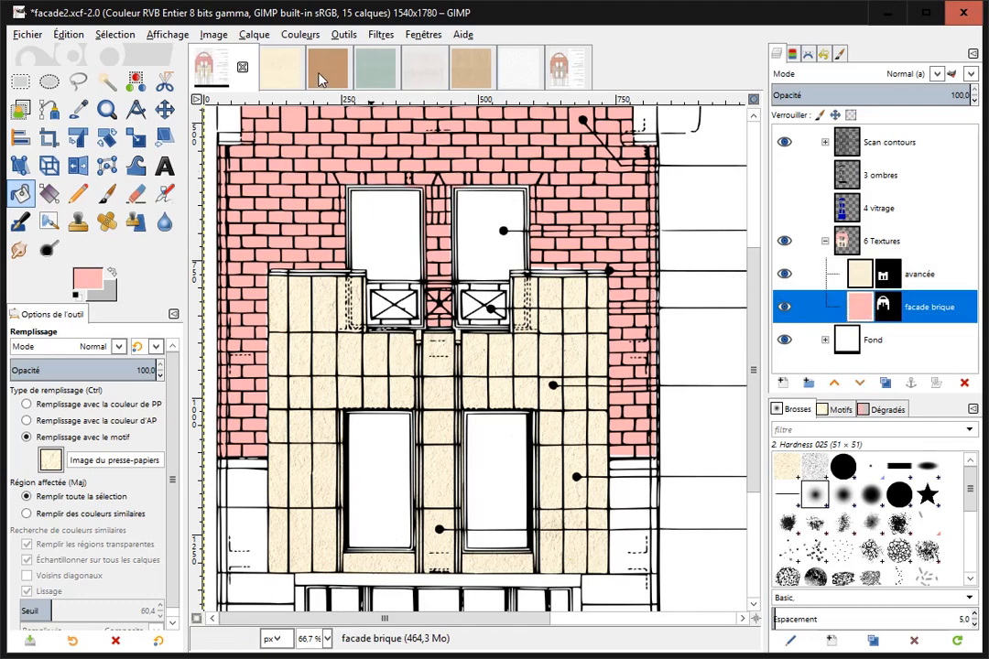
{"action": "left_click", "coordinate": [469, 66]}
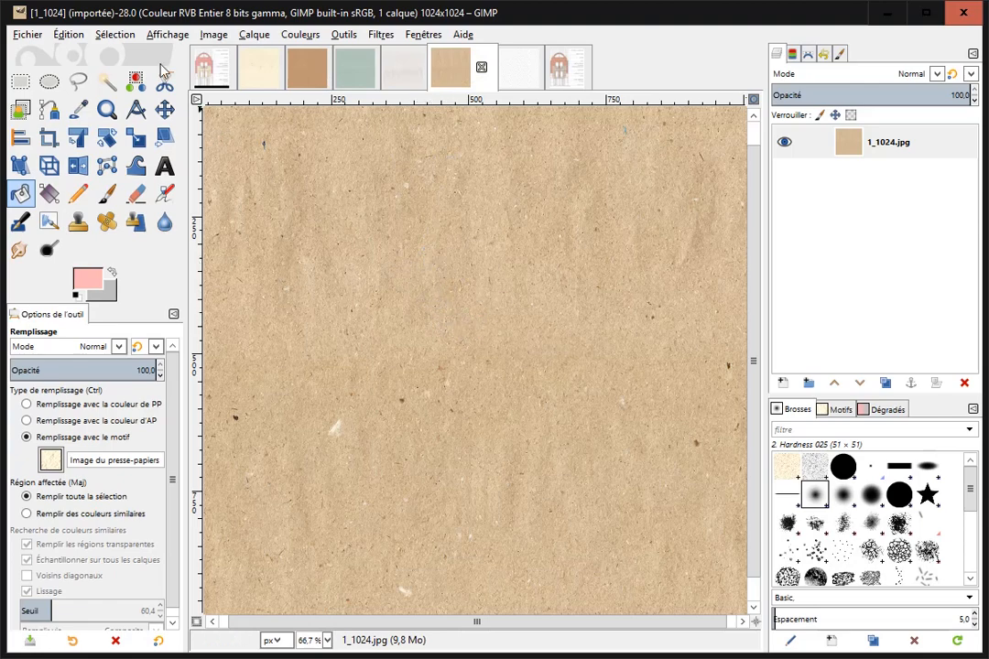
{"action": "left_click", "coordinate": [72, 36]}
{"action": "left_click", "coordinate": [85, 148]}
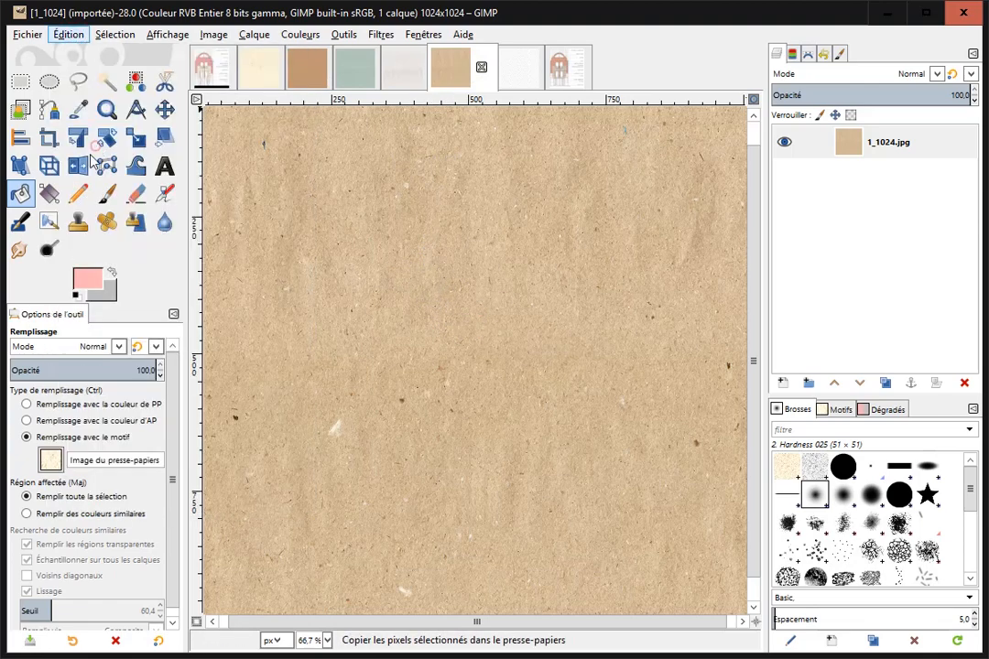
Return to the facade2.xcf drawing and fill the facade brique layer with the brown paper clipboard pattern
{"action": "left_click", "coordinate": [567, 82]}
{"action": "left_click", "coordinate": [208, 69]}
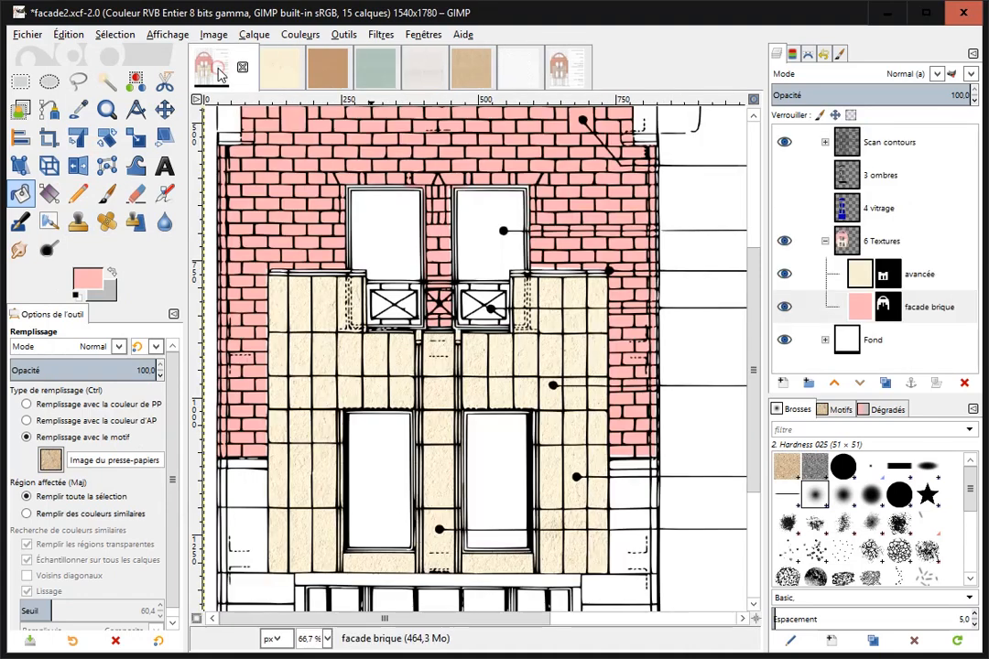
{"action": "left_click", "coordinate": [858, 309]}
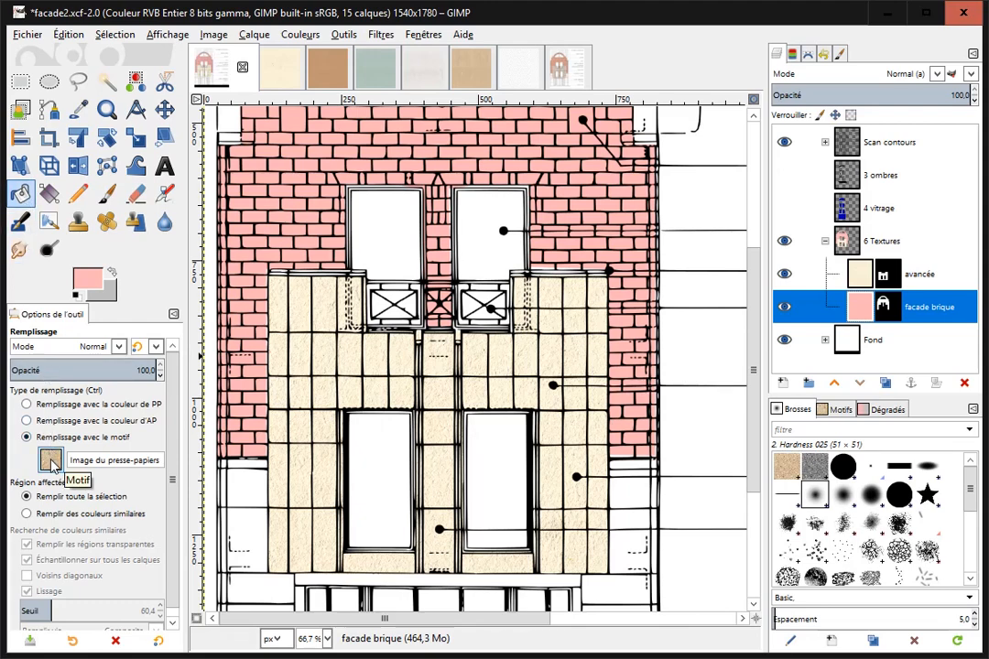
{"action": "left_click", "coordinate": [308, 190]}
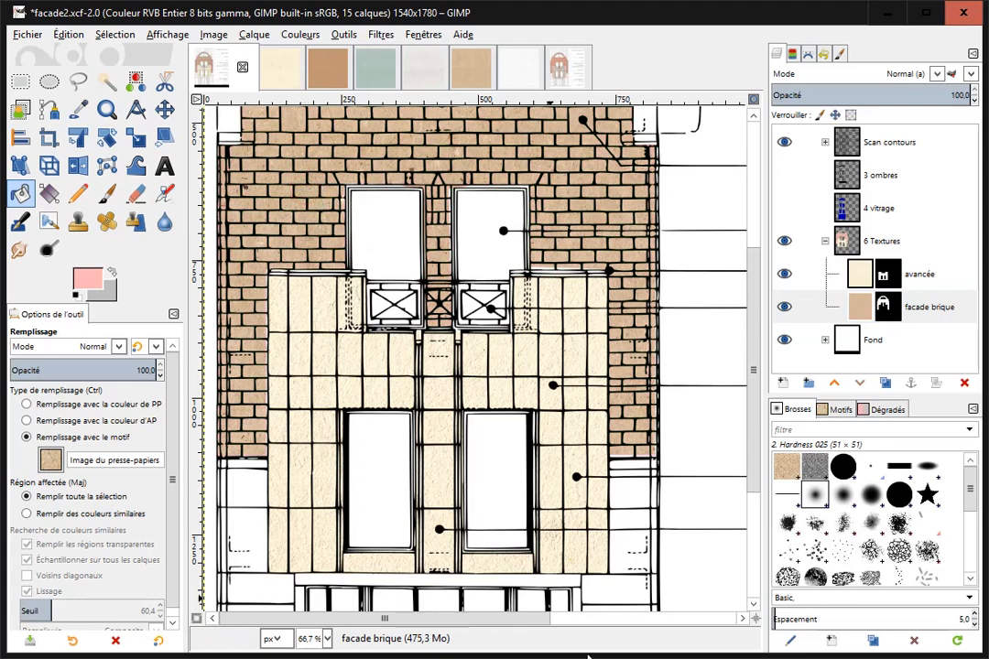
Apply Teinte-Saturation to the facade brique layer with Teinte -18,2, Luminosité 63,5 and Saturation 39,8
{"action": "left_click", "coordinate": [861, 313]}
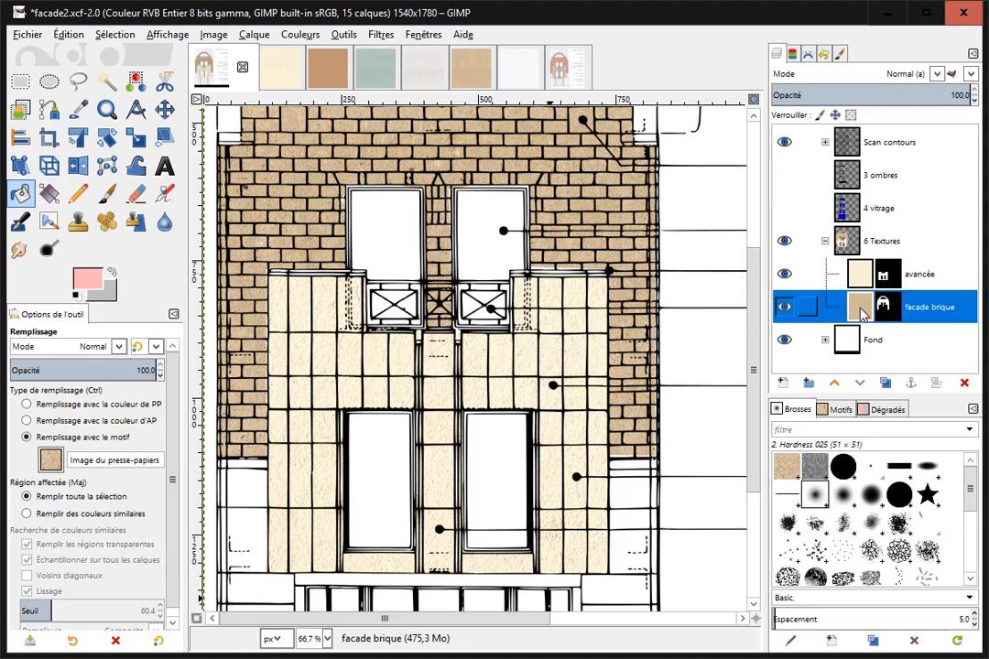
{"action": "left_click", "coordinate": [299, 36]}
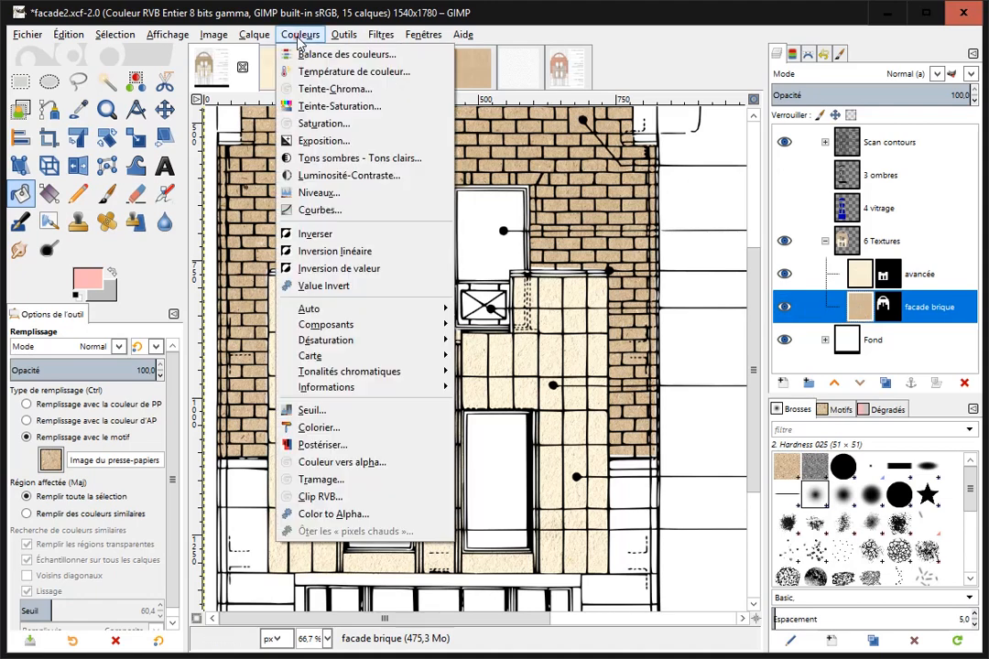
{"action": "left_click", "coordinate": [332, 108]}
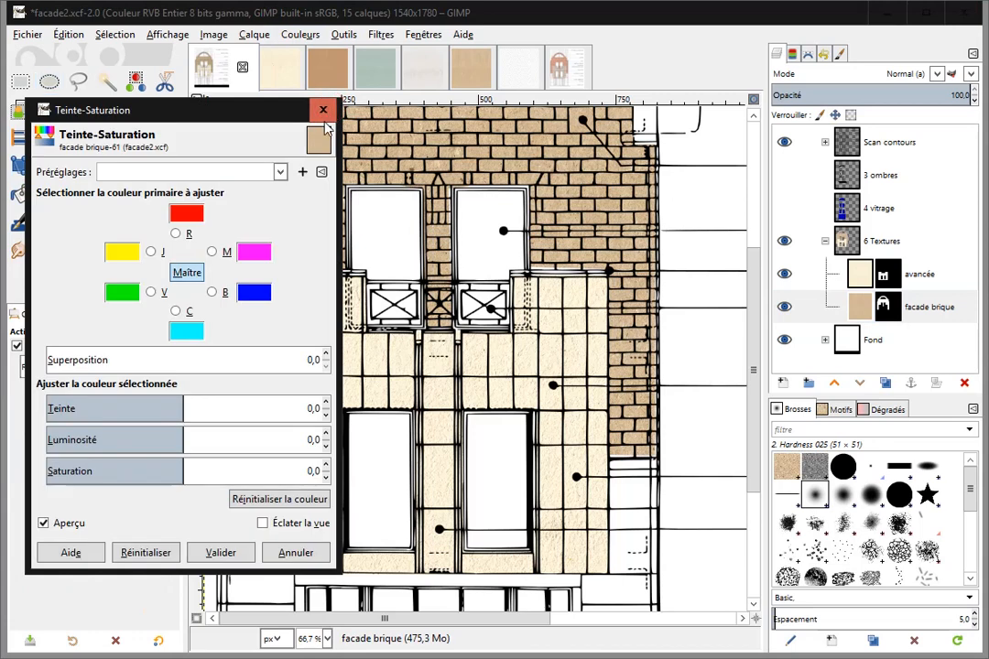
{"action": "left_click", "coordinate": [184, 410]}
{"action": "left_click_drag", "start_coordinate": [185, 410], "coordinate": [46, 416]}
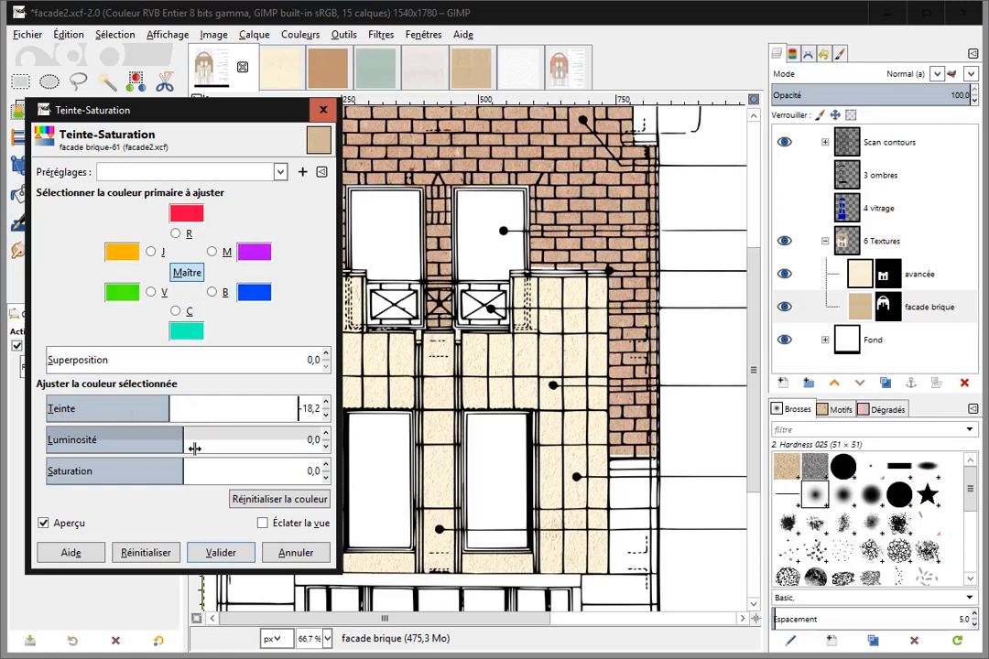
{"action": "left_click_drag", "start_coordinate": [184, 440], "coordinate": [271, 439]}
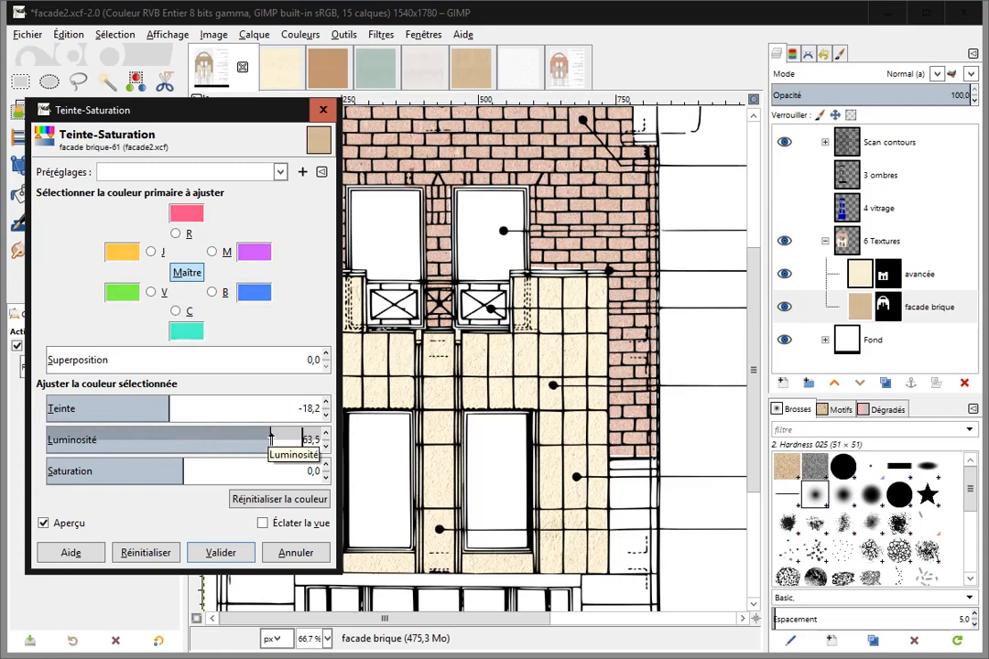
{"action": "left_click_drag", "start_coordinate": [184, 474], "coordinate": [733, 501]}
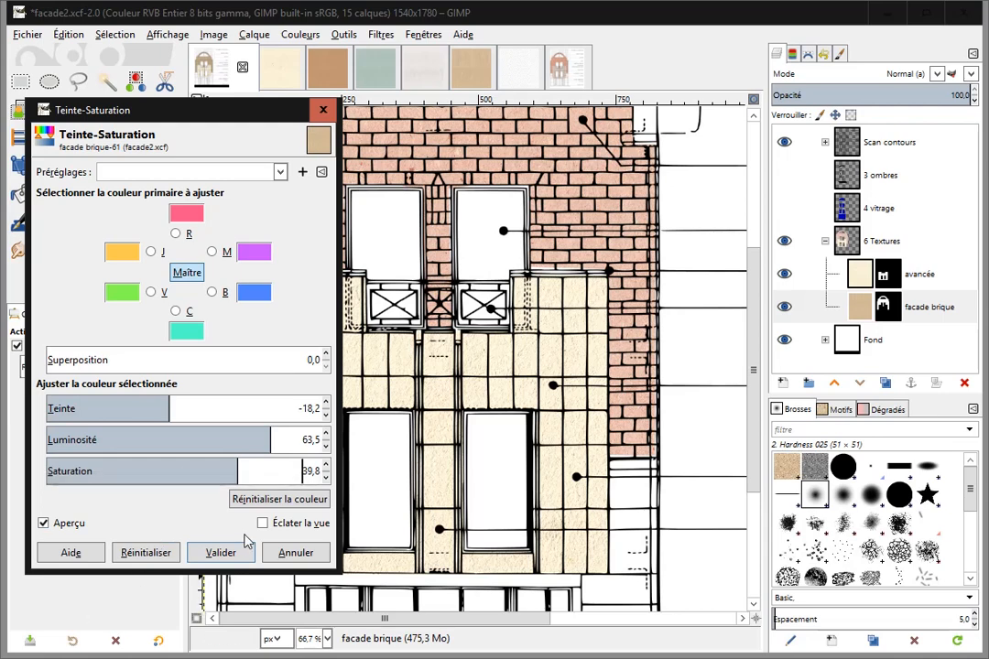
{"action": "left_click", "coordinate": [220, 555]}
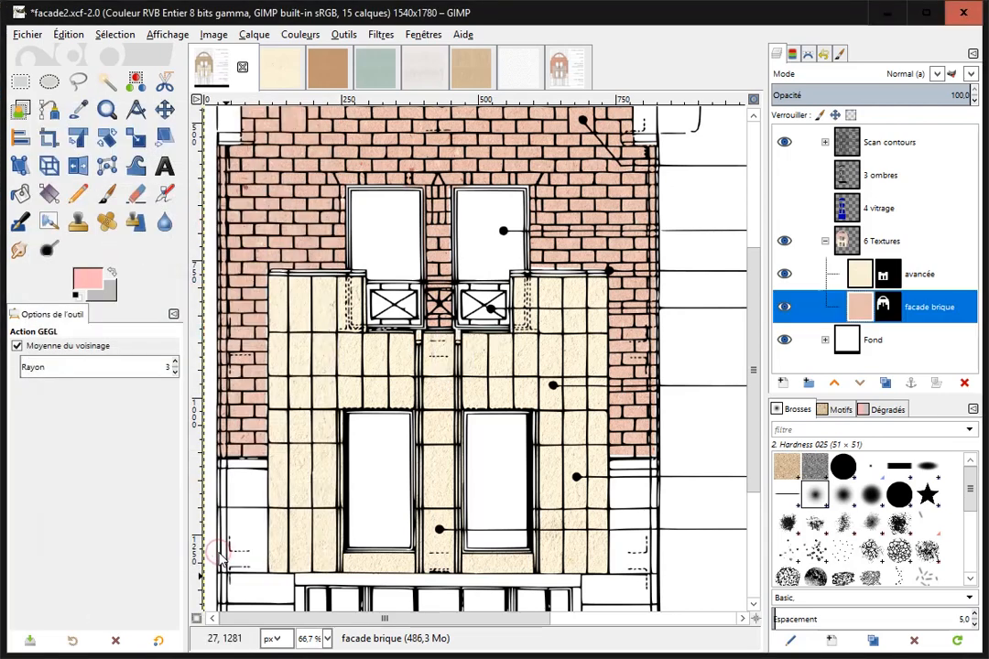